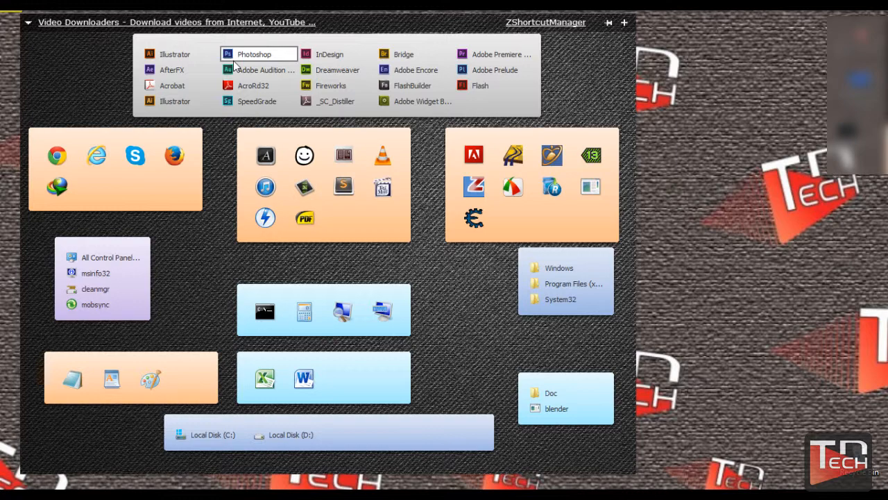
Launch Photoshop and view the list of available workspaces, keeping Photography.
click(233, 58)
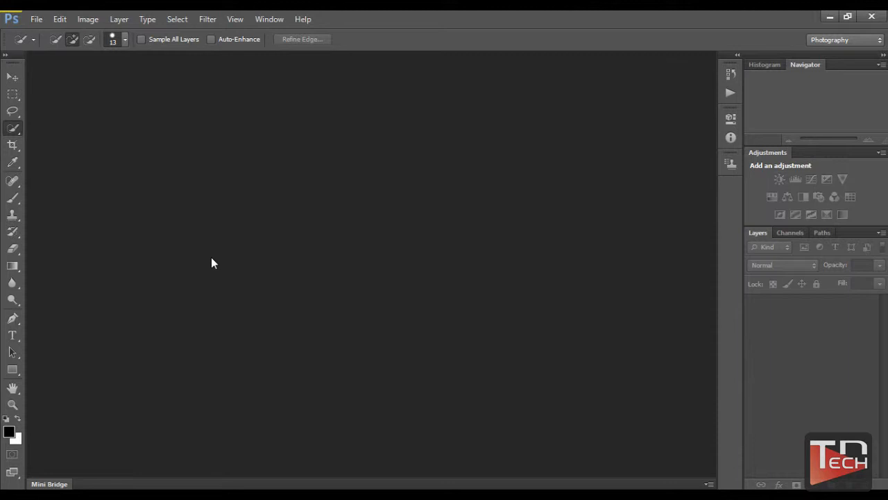
click(853, 41)
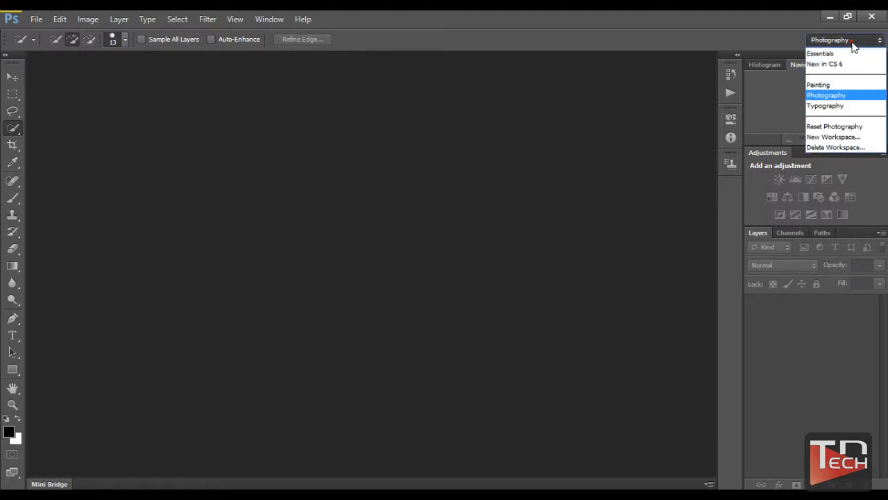
click(770, 36)
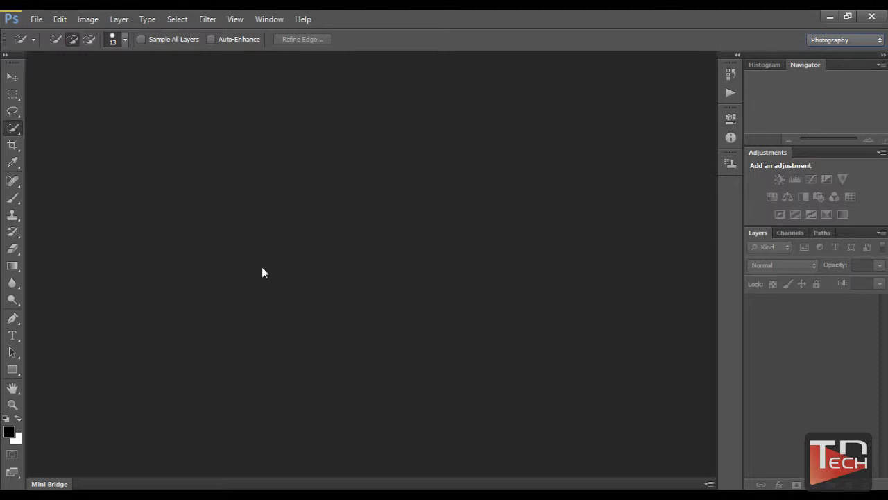
Browse the businessimg folder in Mini Bridge and open woman-cellphone.jpg as a document.
click(50, 484)
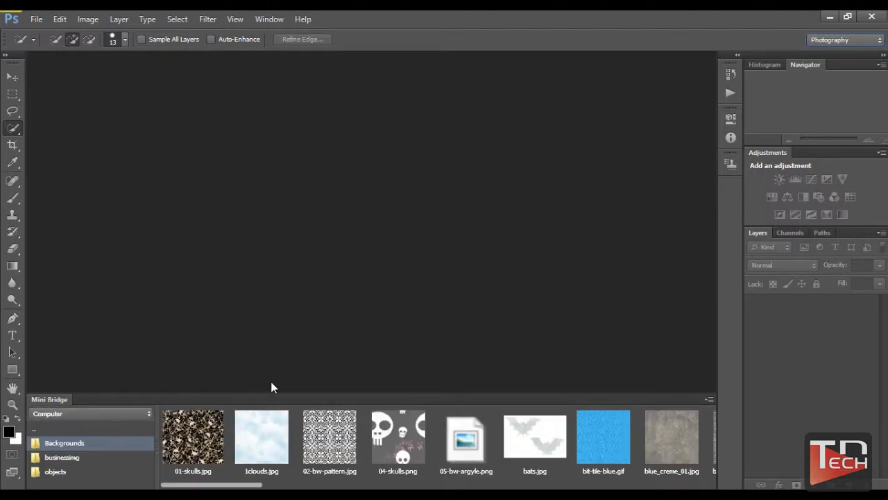
click(73, 456)
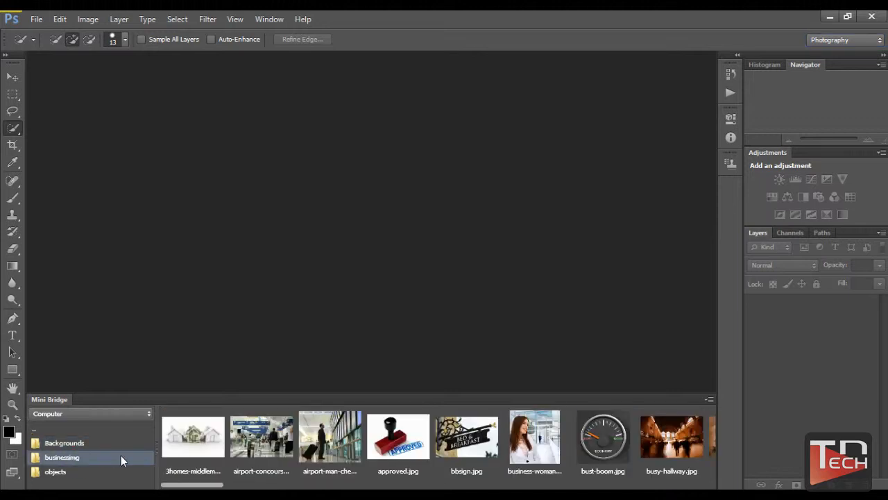
click(189, 486)
drag(202, 487, 652, 486)
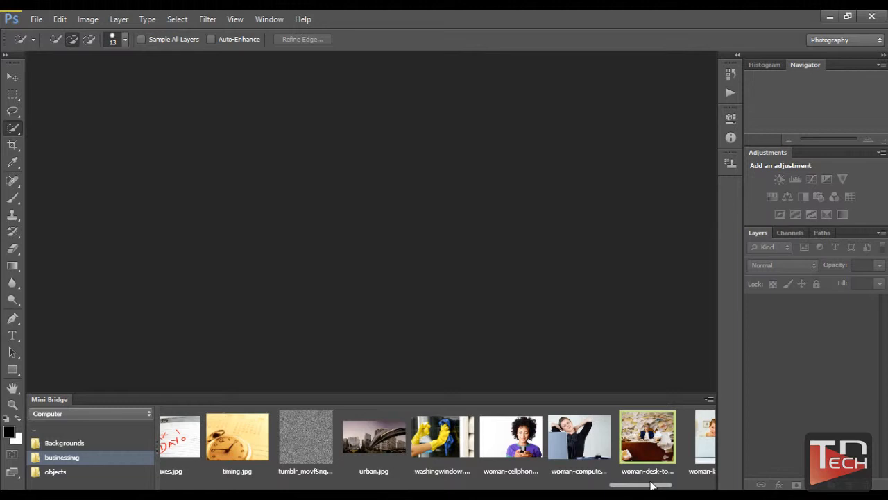
click(524, 448)
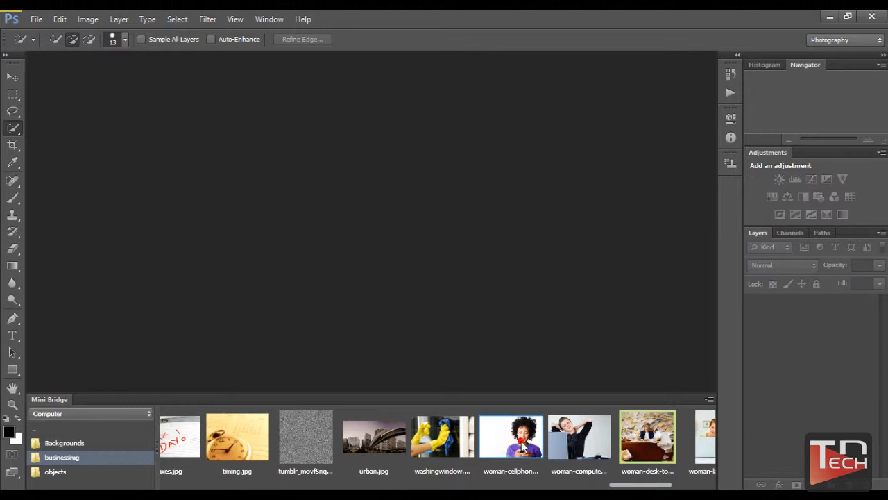
drag(524, 448, 326, 229)
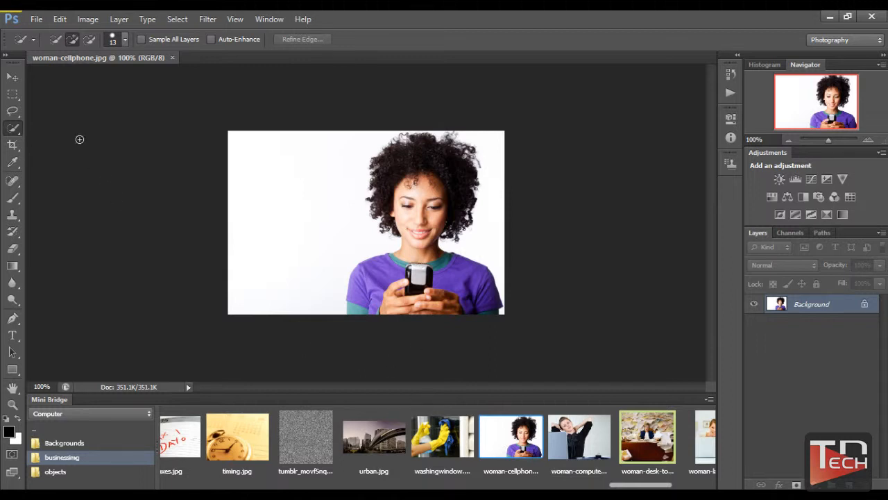
click(36, 19)
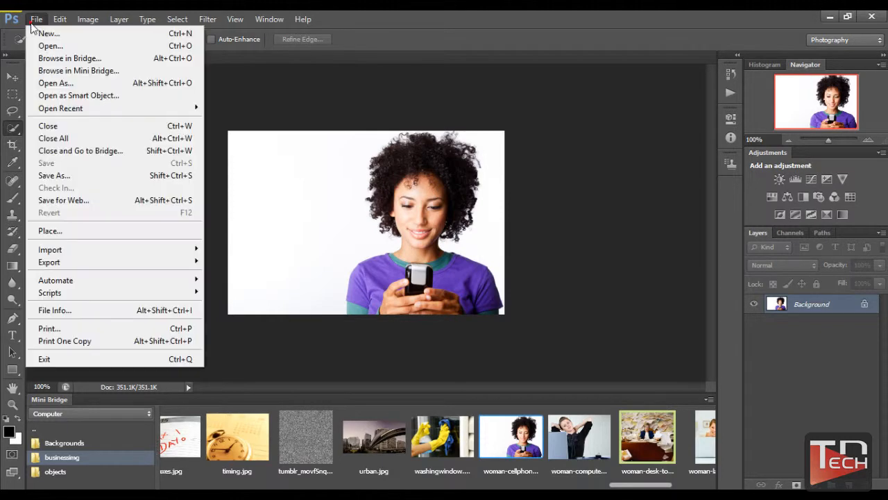
click(43, 47)
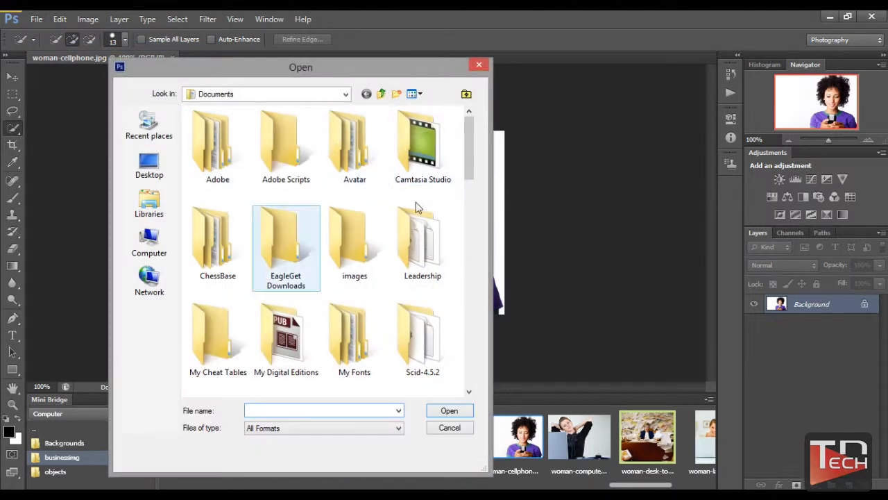
click(479, 66)
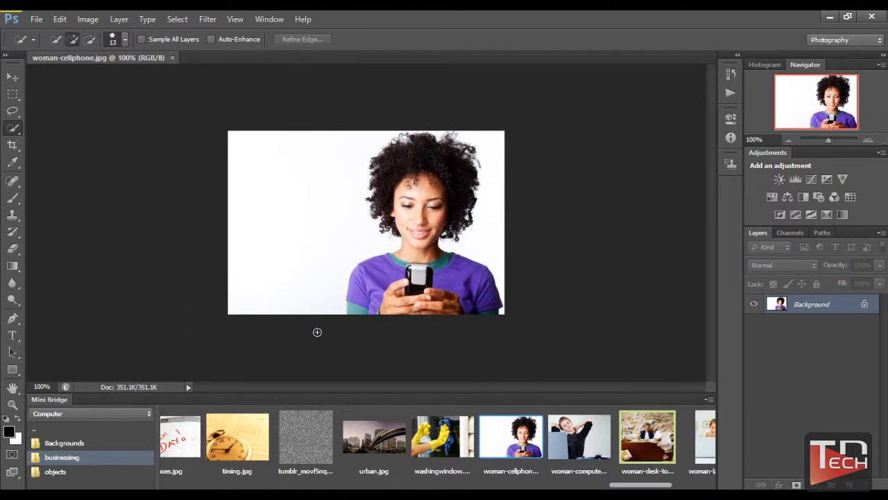
Place blue_creme_03.jpg from the Backgrounds folder in Mini Bridge onto the woman-cellphone.jpg canvas.
click(64, 443)
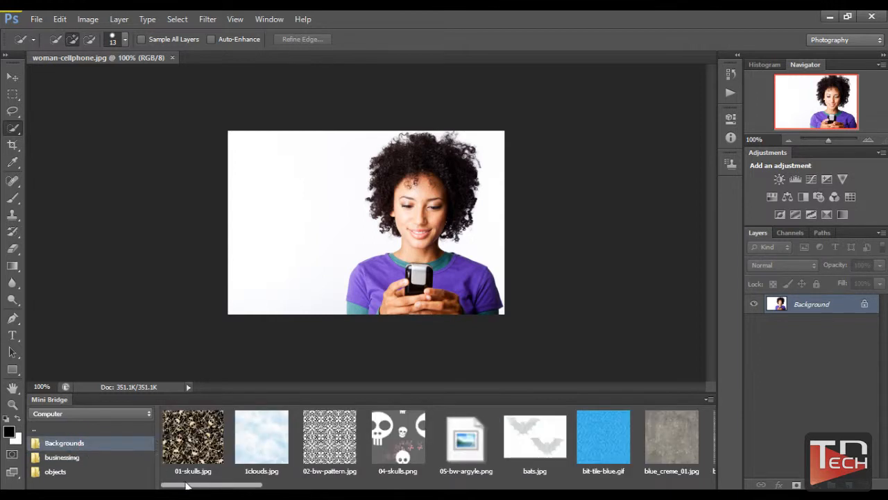
drag(210, 487, 301, 486)
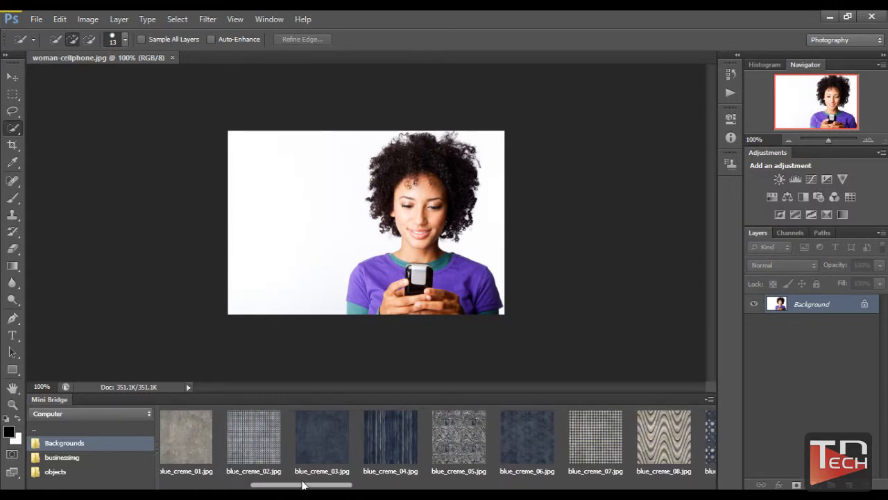
drag(317, 440, 323, 244)
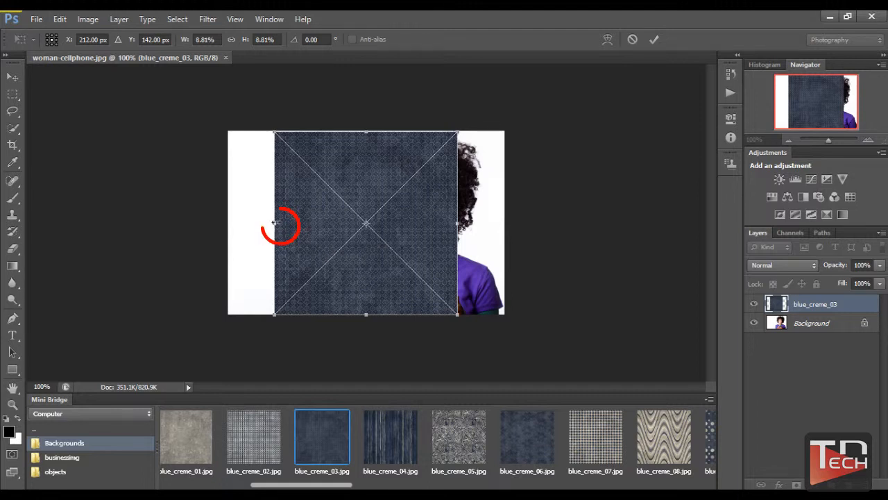
Stretch the placed blue_creme_03 texture to about 13.28% width and 8.84% height so it covers the whole canvas, and commit the transform.
drag(275, 222, 229, 223)
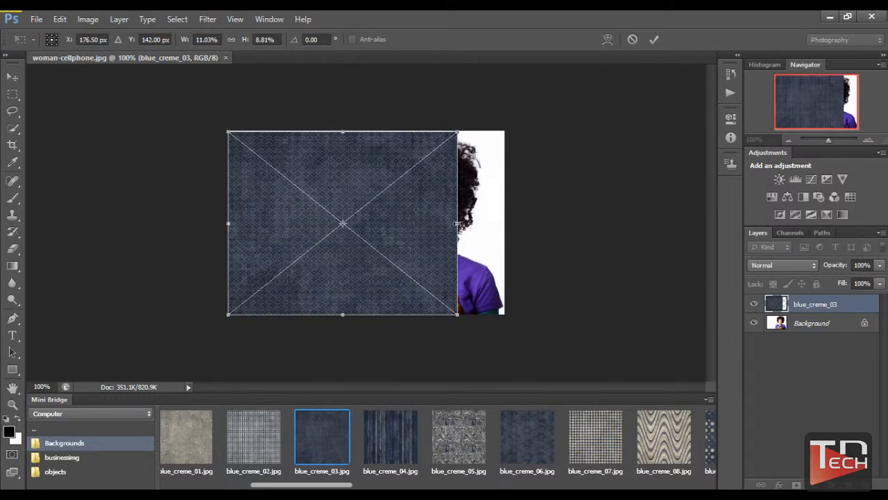
drag(458, 223, 505, 223)
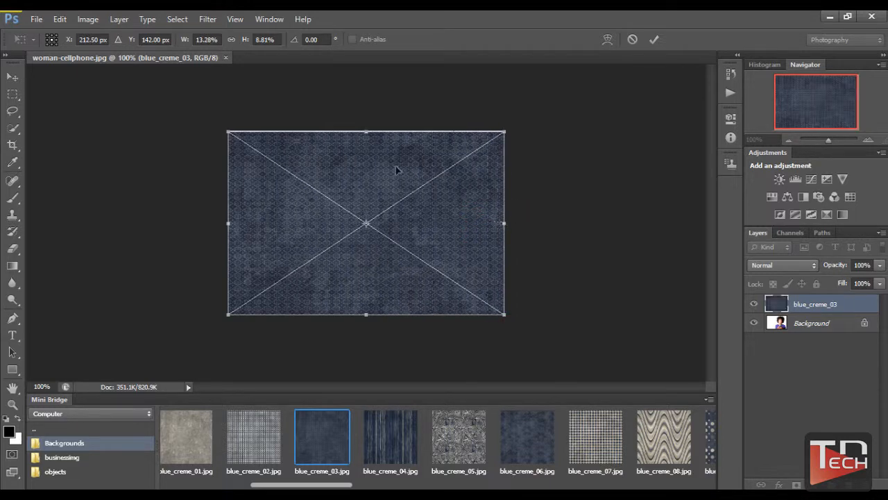
drag(366, 133, 365, 131)
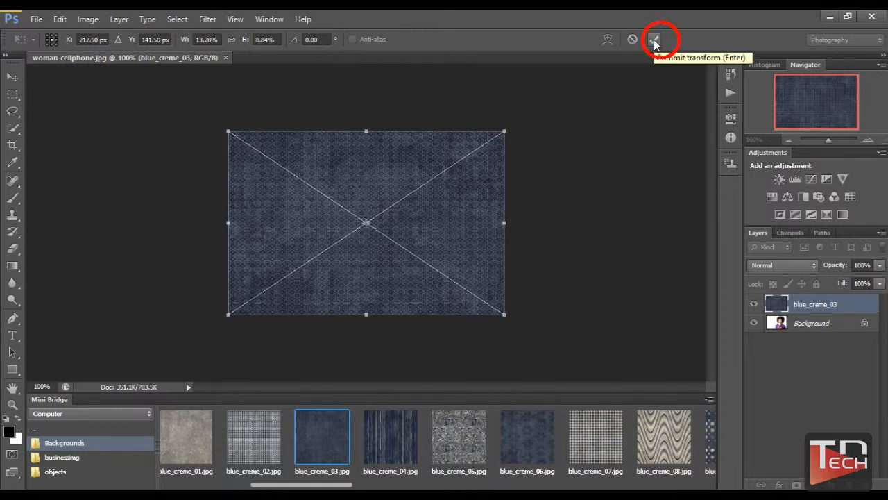
click(655, 42)
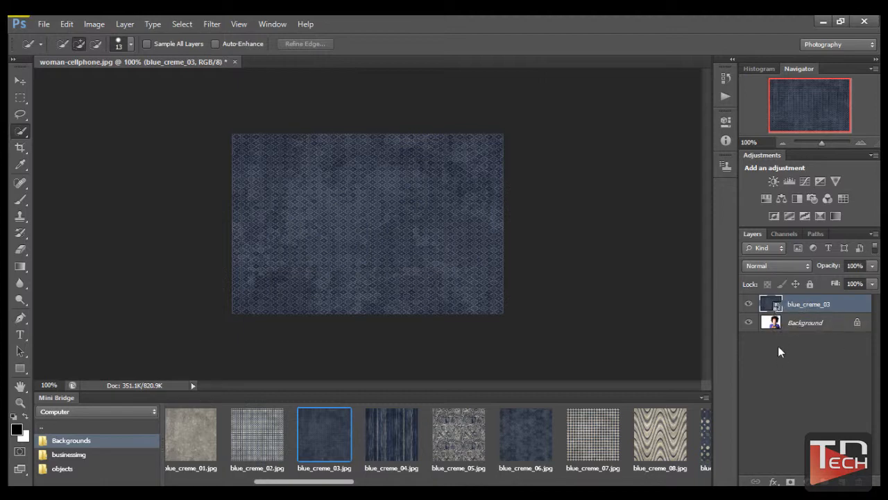
Try to move the locked Background layer with the Move tool.
mouse_move(776, 306)
mouse_down()
mouse_move(793, 305)
mouse_move(784, 308)
mouse_up()
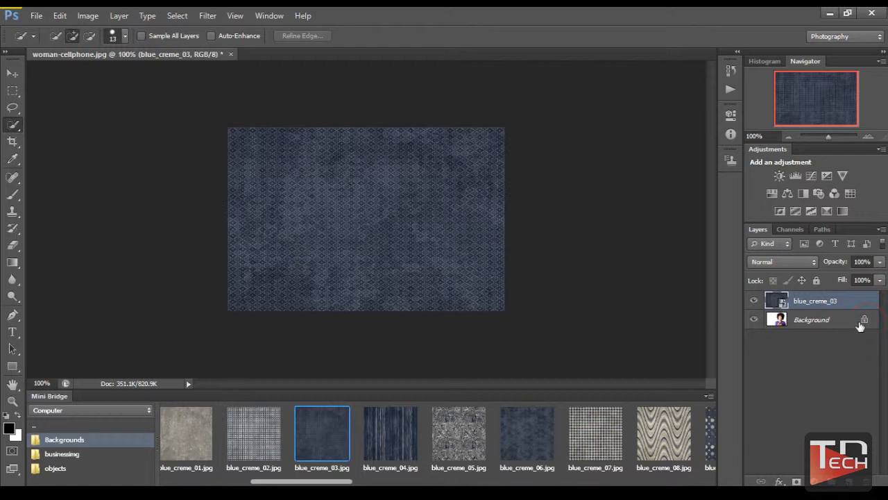
click(828, 323)
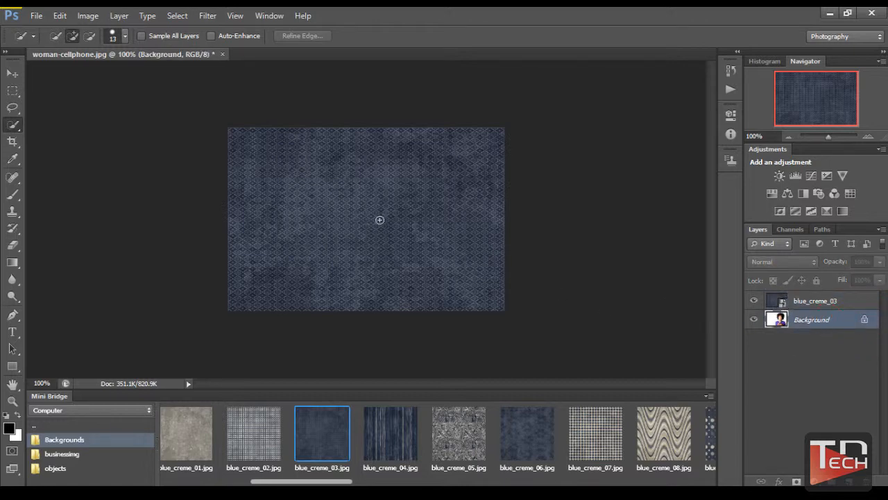
click(12, 73)
drag(341, 188, 375, 211)
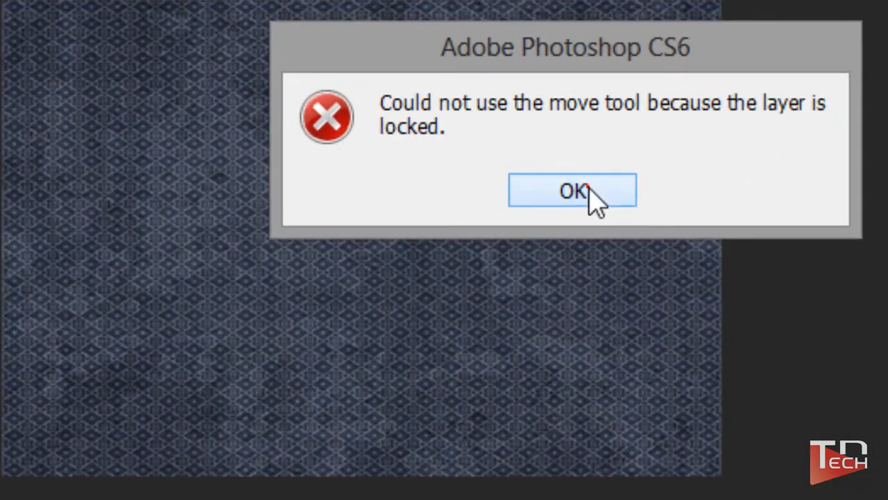
click(452, 201)
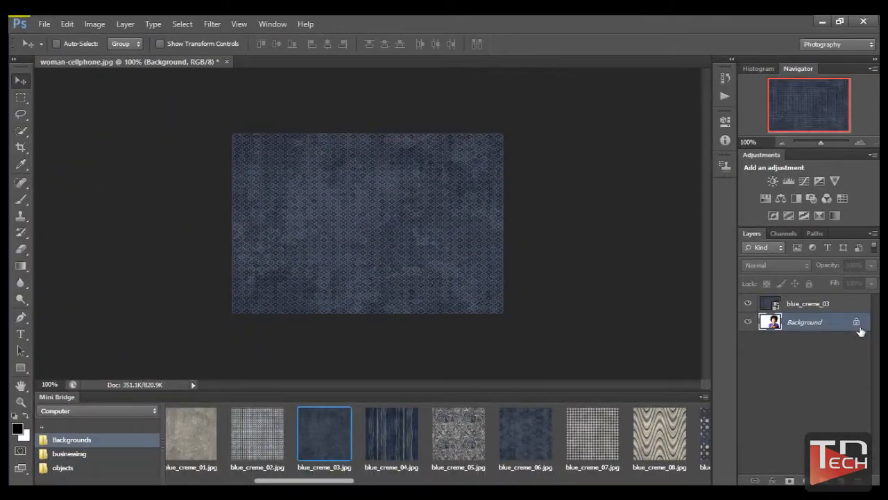
Duplicate the Background layer within woman-cellphone.jpg, keeping the suggested name.
click(856, 323)
right_click(820, 326)
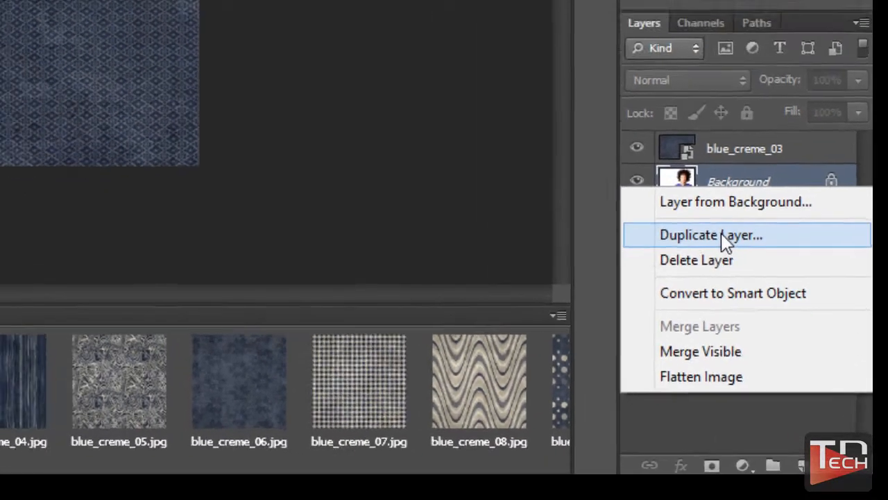
click(663, 136)
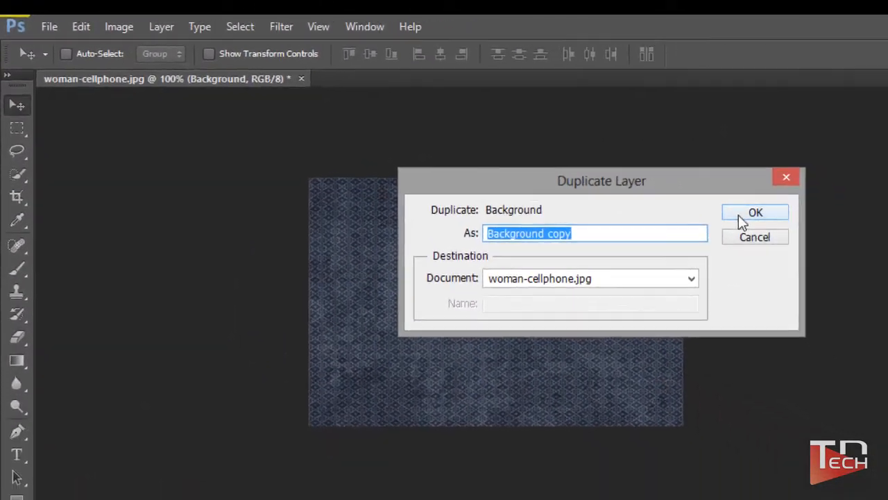
click(868, 249)
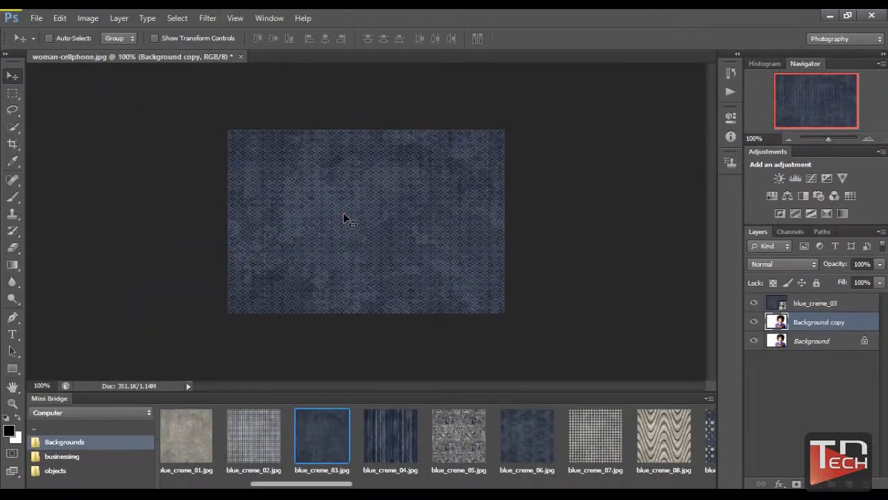
Move the duplicated portrait layer twice, hiding blue_creme_03 for the second move and showing it again.
drag(344, 214, 374, 215)
click(755, 305)
drag(422, 260, 402, 271)
click(755, 303)
Go back in the history to the Duplicate Layer state and delete it, removing the copied layer and its moves.
click(731, 75)
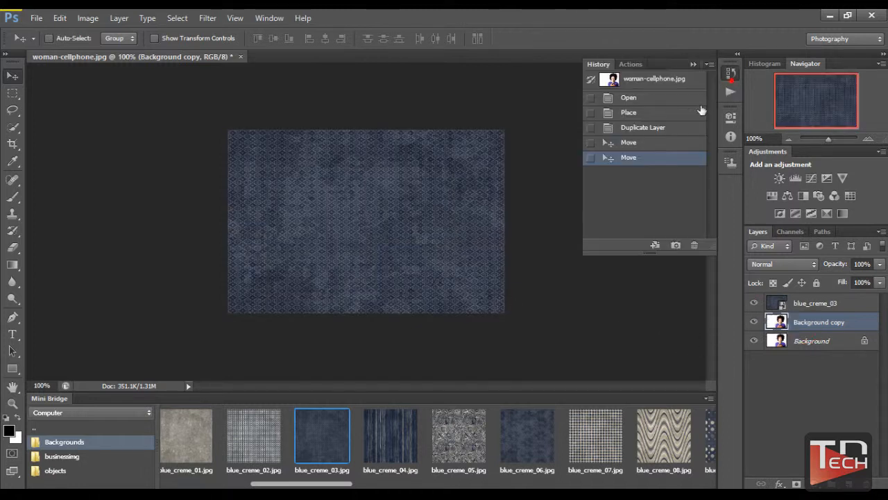
click(631, 132)
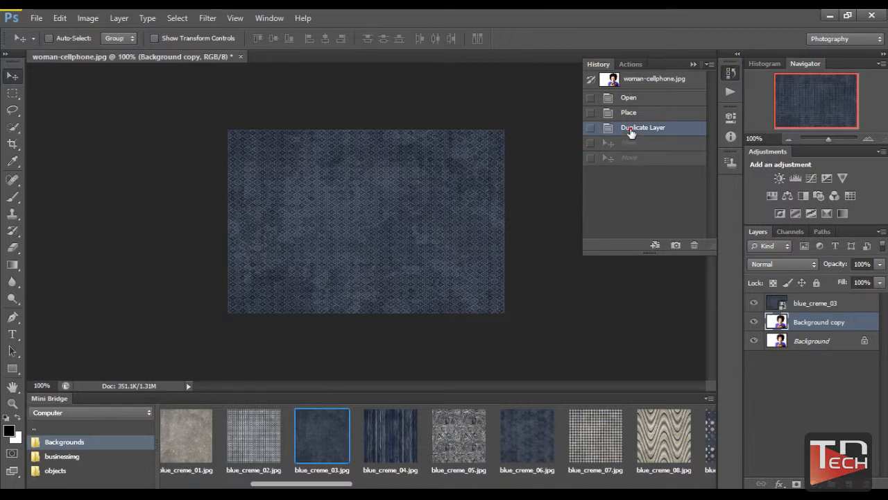
click(694, 245)
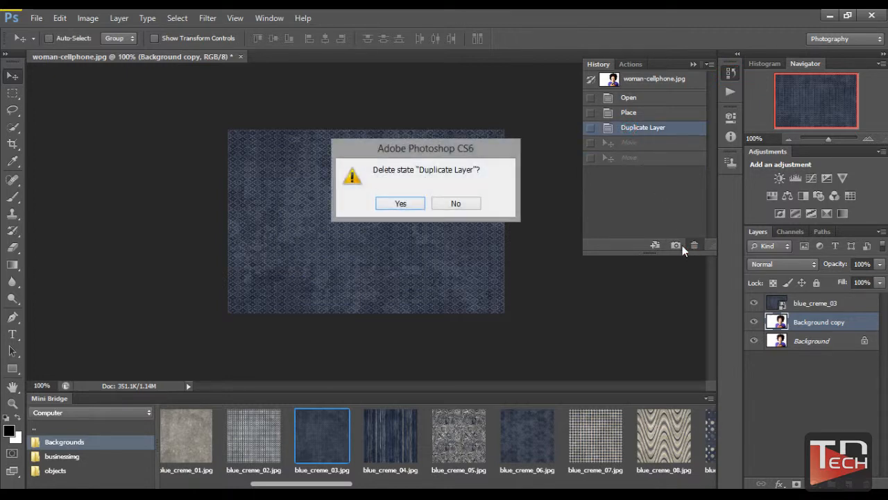
click(391, 206)
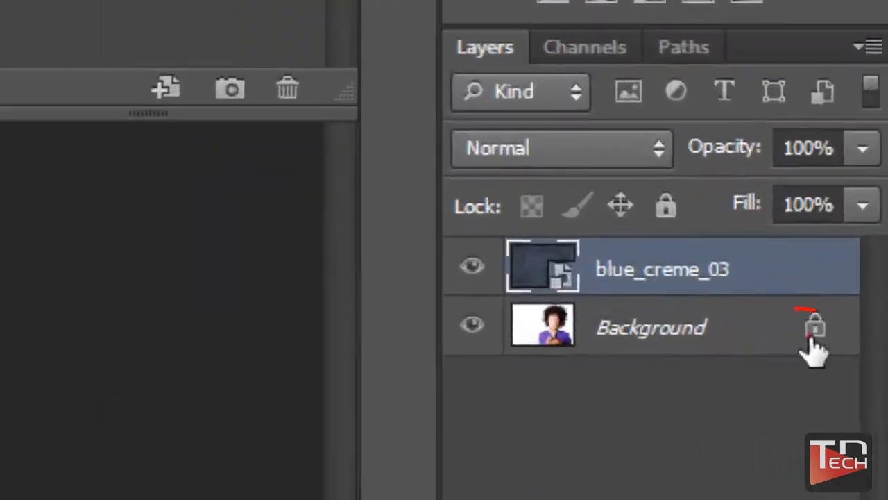
Unlock the Background layer by discarding its lock so it becomes a regular layer.
click(862, 328)
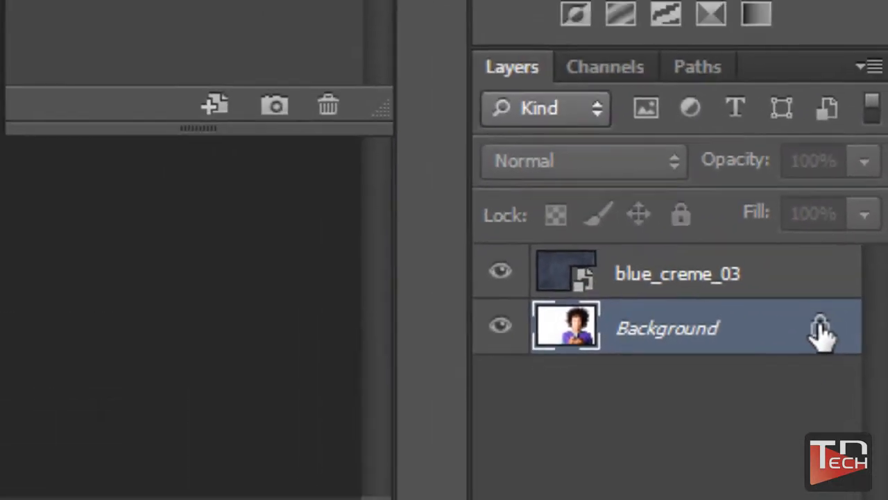
drag(790, 332, 796, 415)
drag(858, 352, 837, 477)
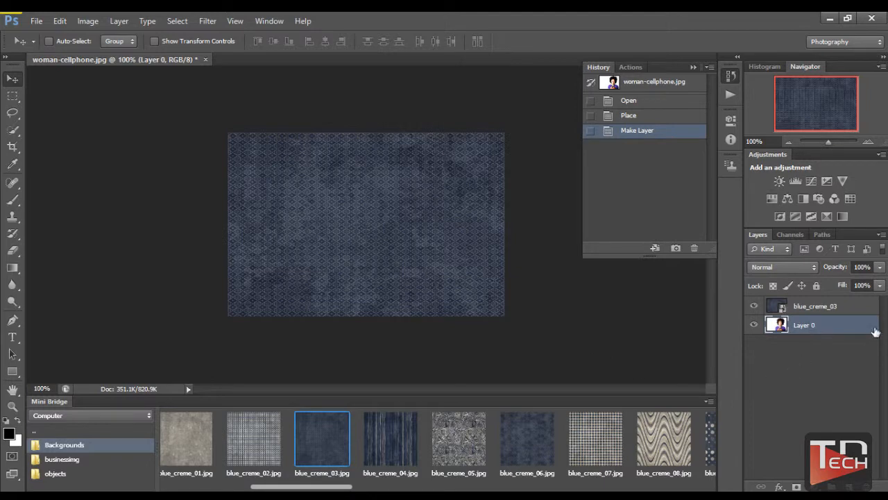
Move the unlocked portrait layer above blue_creme_03 in the layer stack, and select the blue_creme_03 layer.
drag(825, 332, 814, 300)
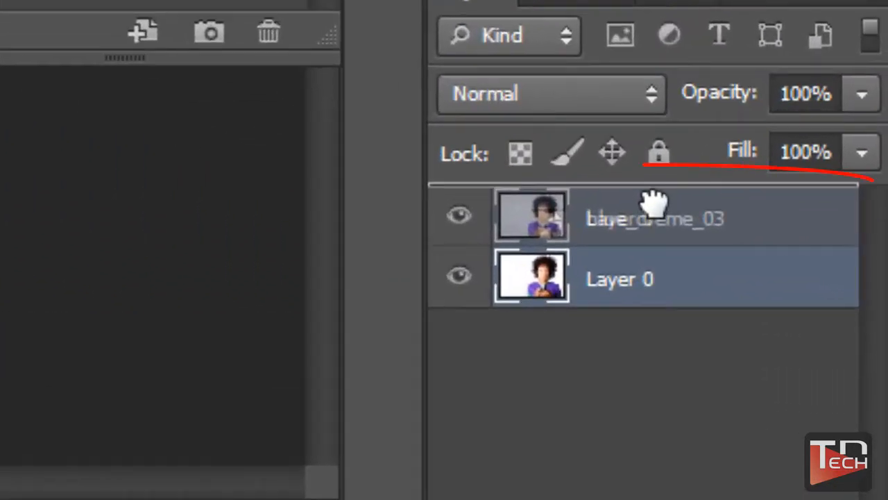
drag(654, 202, 651, 197)
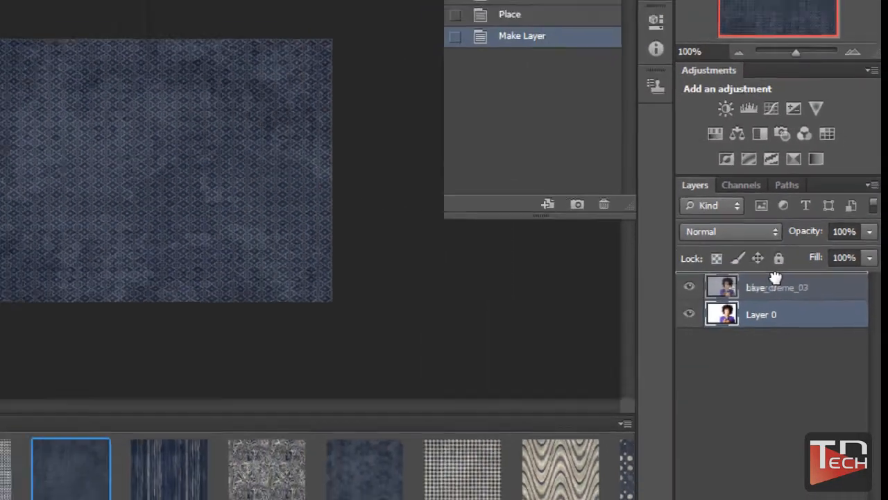
drag(775, 277, 773, 281)
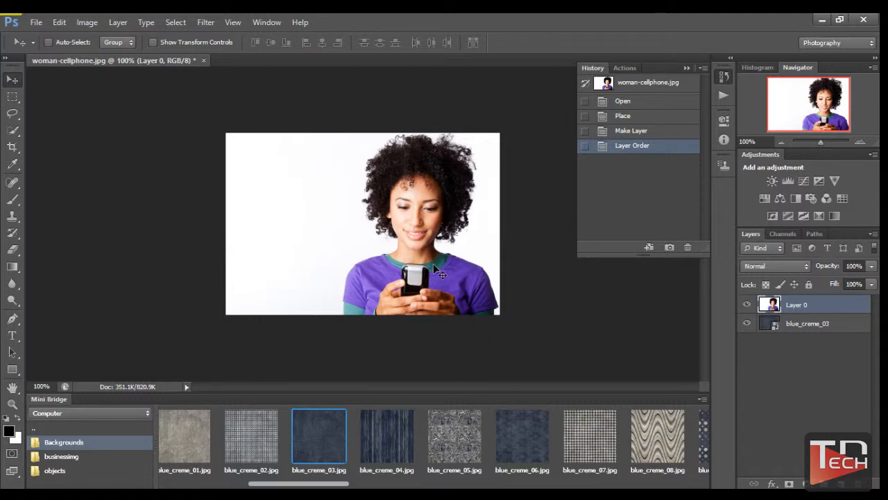
click(808, 328)
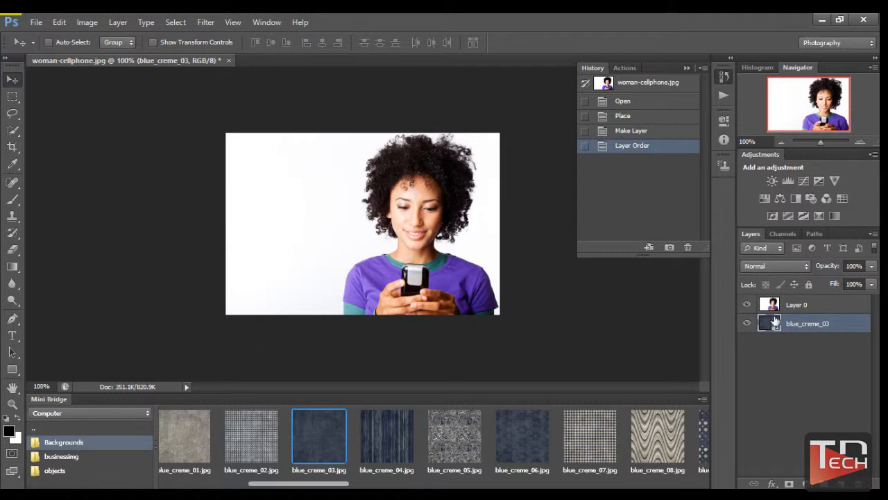
Make Layer 0 active and choose the Quick Selection Tool.
click(784, 309)
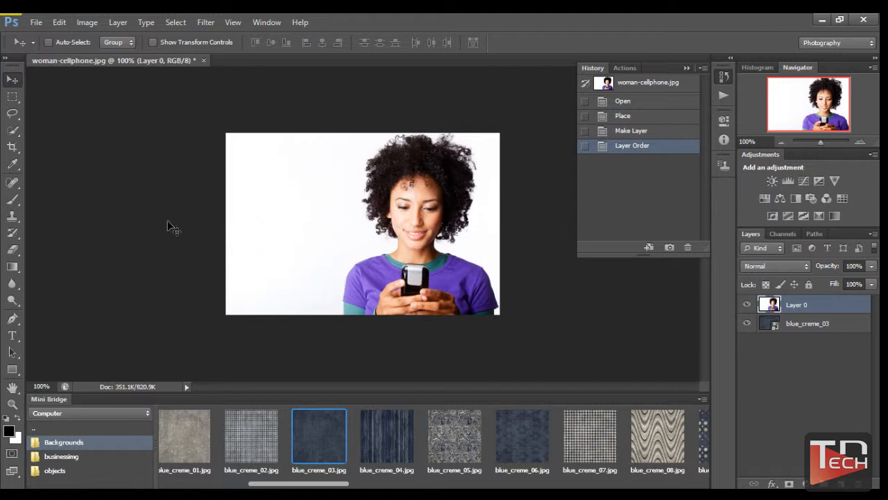
click(16, 130)
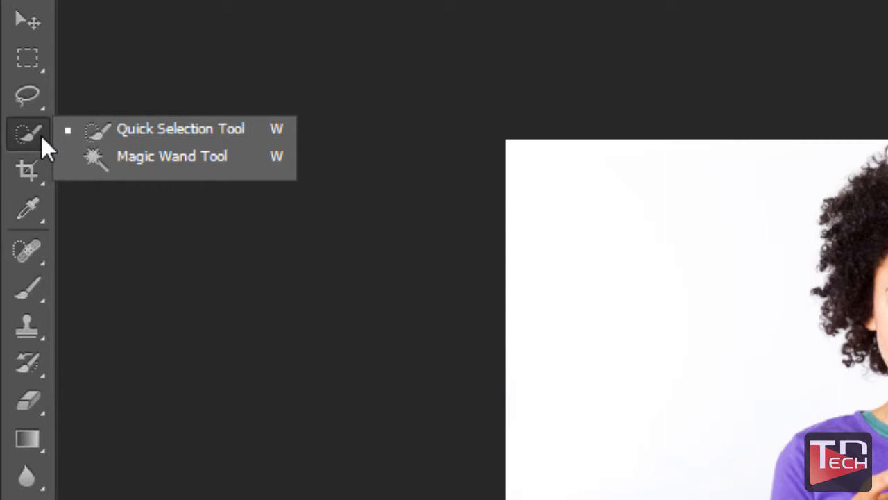
click(23, 409)
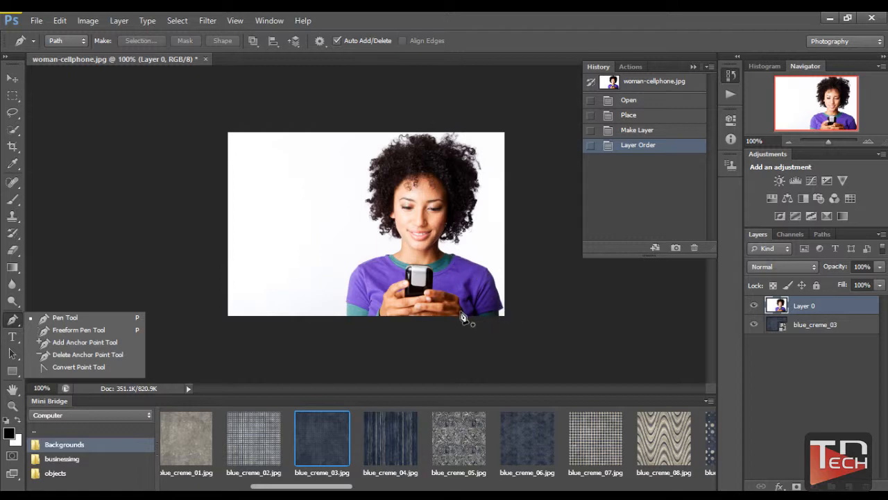
click(15, 134)
right_click(16, 133)
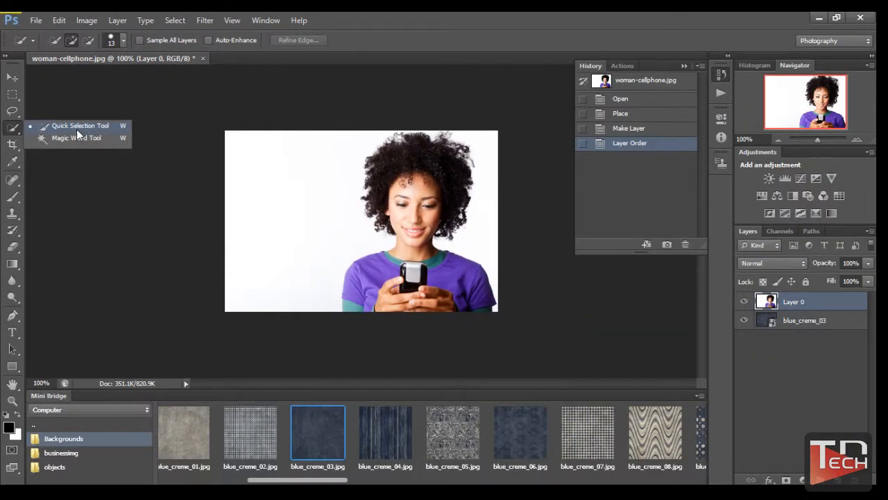
click(76, 129)
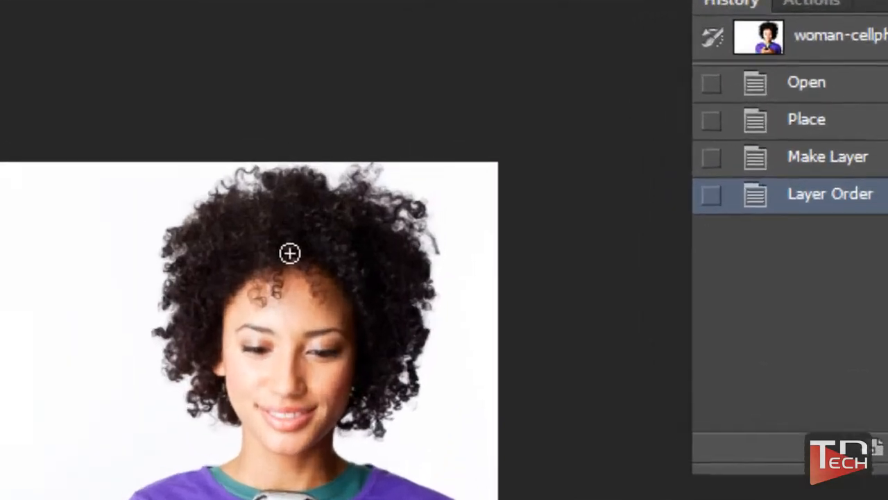
Brush a quick selection over the woman's hair, face, neck, purple shirt, sleeves and hands holding the phone.
drag(417, 166, 414, 170)
drag(368, 207, 377, 250)
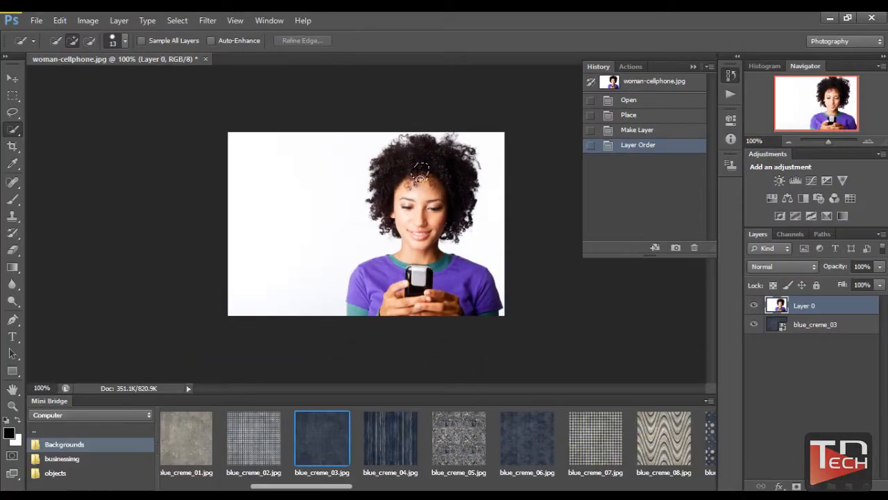
drag(423, 206, 424, 217)
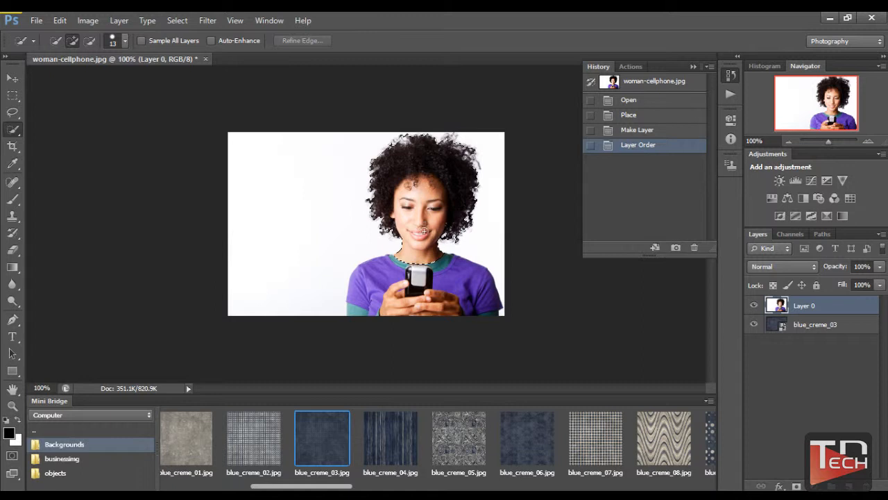
mouse_move(422, 256)
mouse_down()
mouse_move(427, 290)
mouse_move(446, 295)
mouse_up()
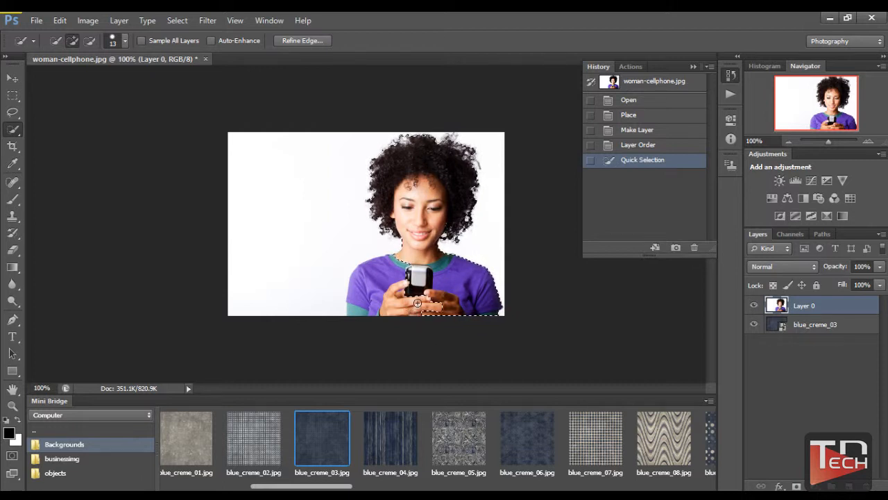
click(418, 303)
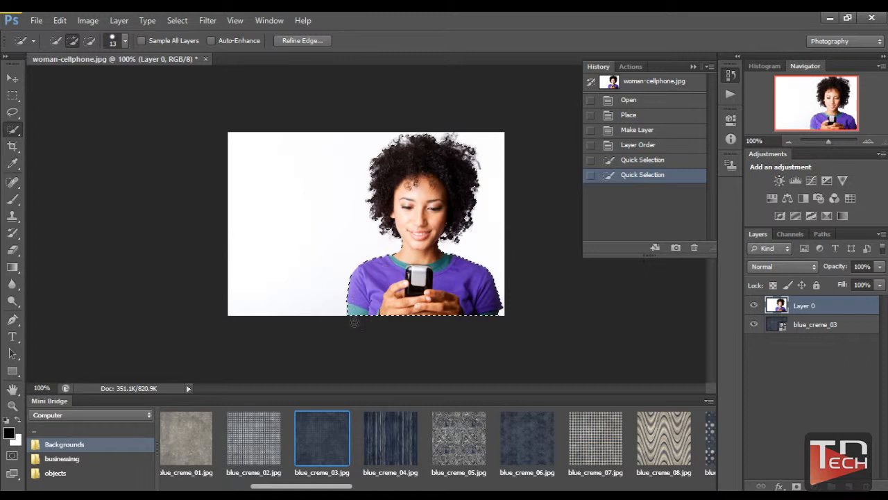
click(354, 321)
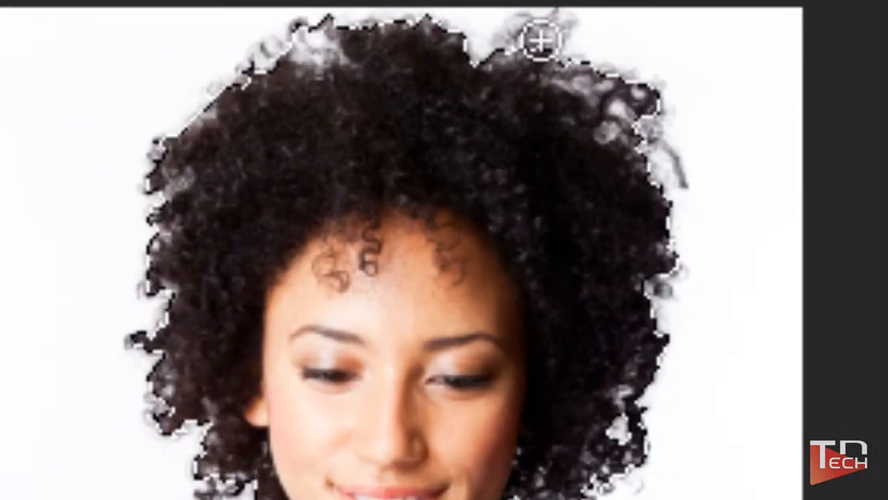
click(539, 35)
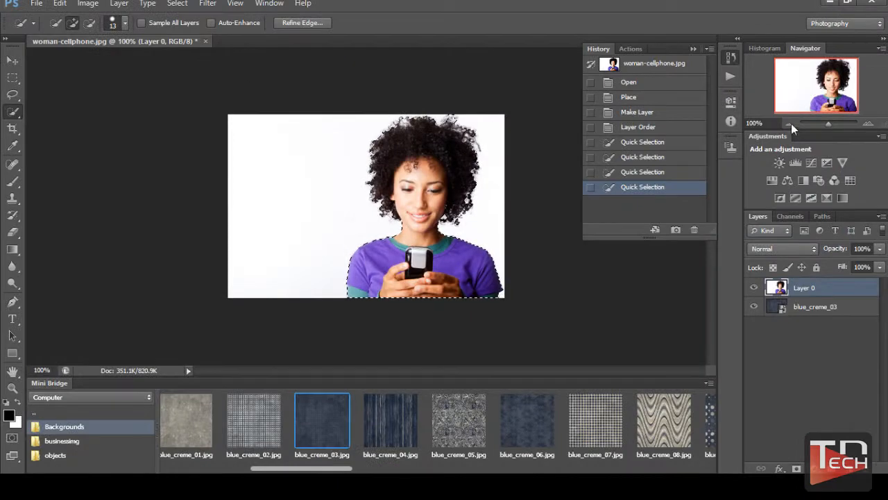
Set the Quick Selection brush size to 3 px for detailed work on the hair at 300% zoom.
click(868, 122)
click(869, 123)
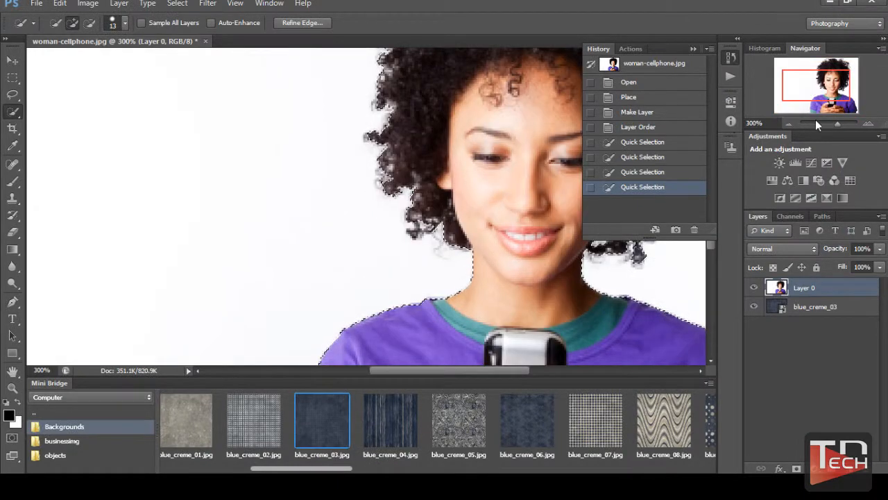
drag(815, 99, 823, 84)
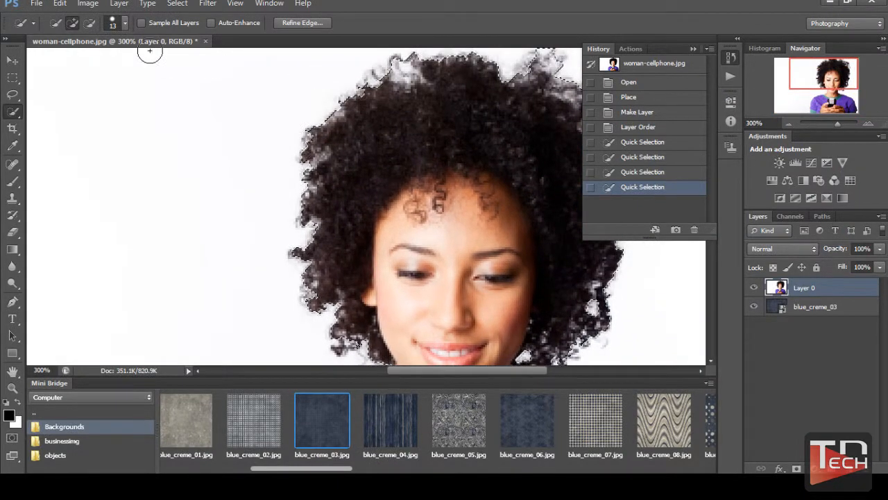
click(695, 48)
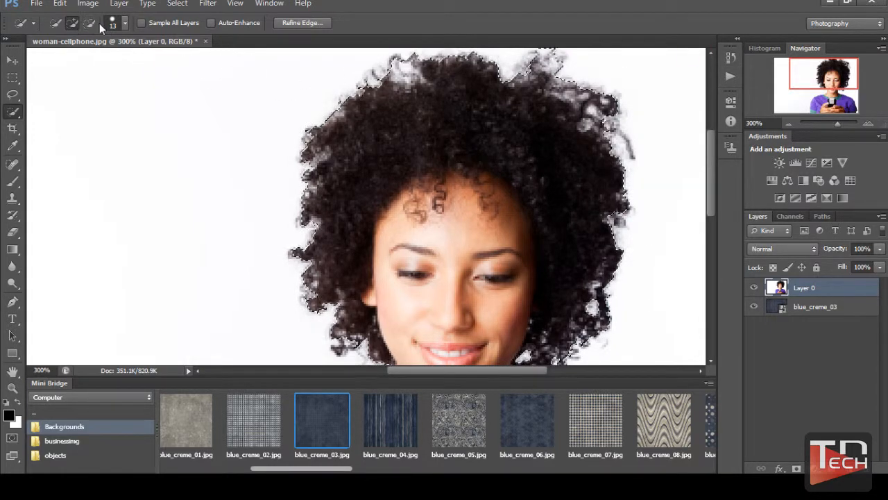
click(12, 114)
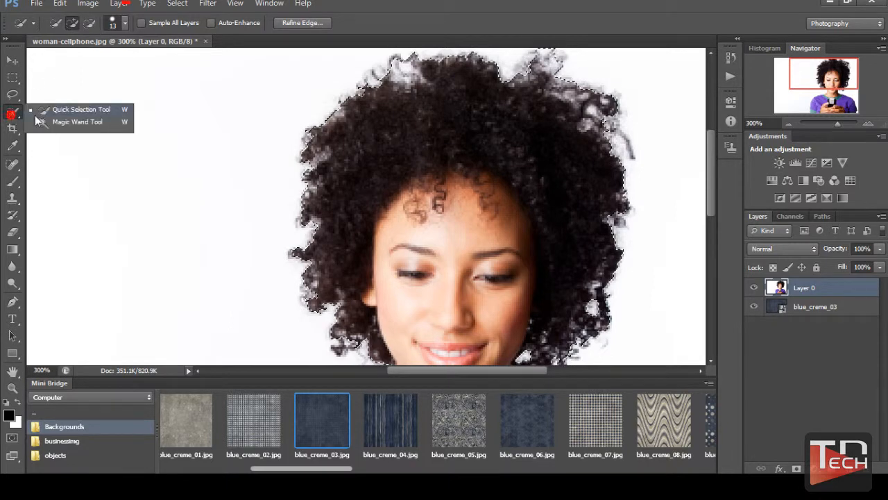
click(64, 110)
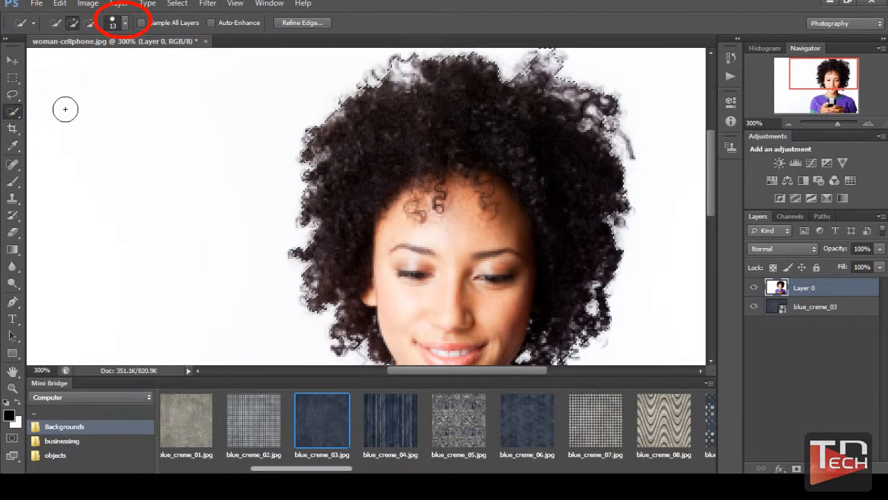
click(126, 24)
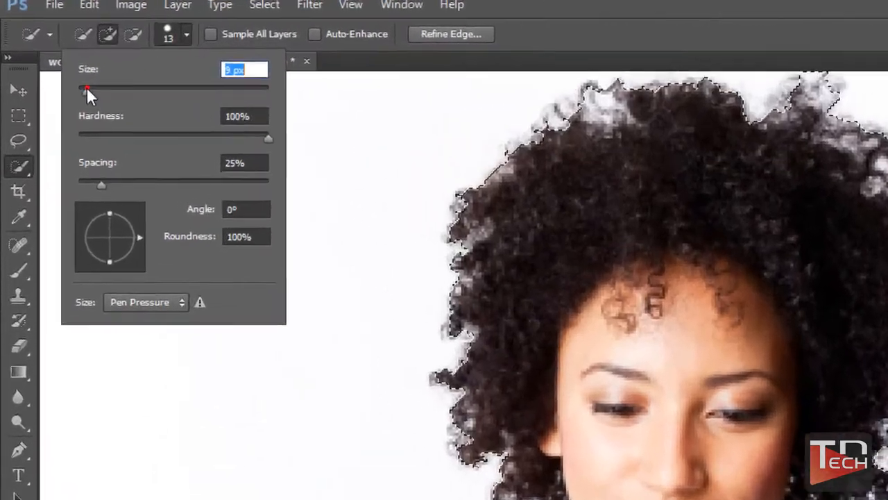
drag(60, 61, 56, 63)
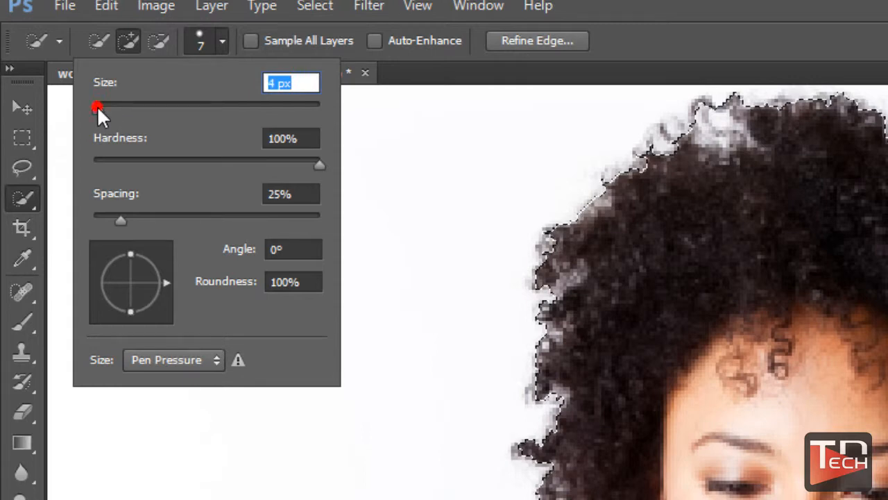
drag(98, 107, 96, 107)
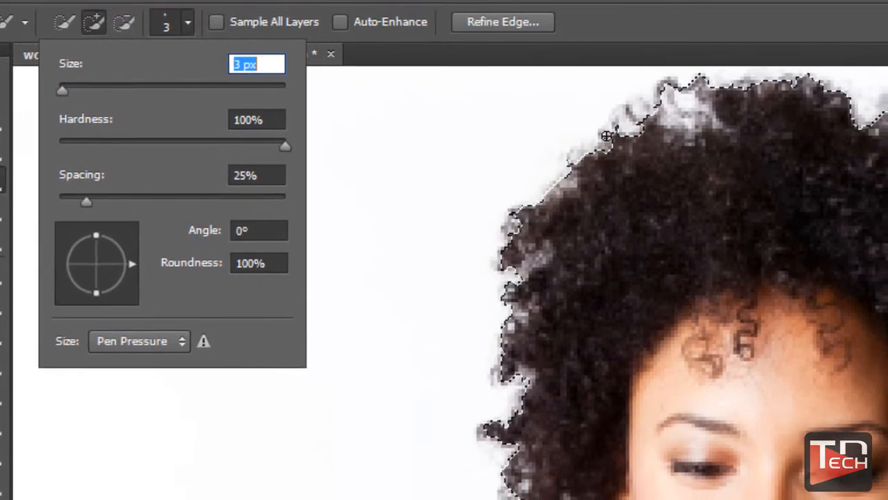
Add the stray curls along the upper outer edges of the hair to the selection.
click(638, 153)
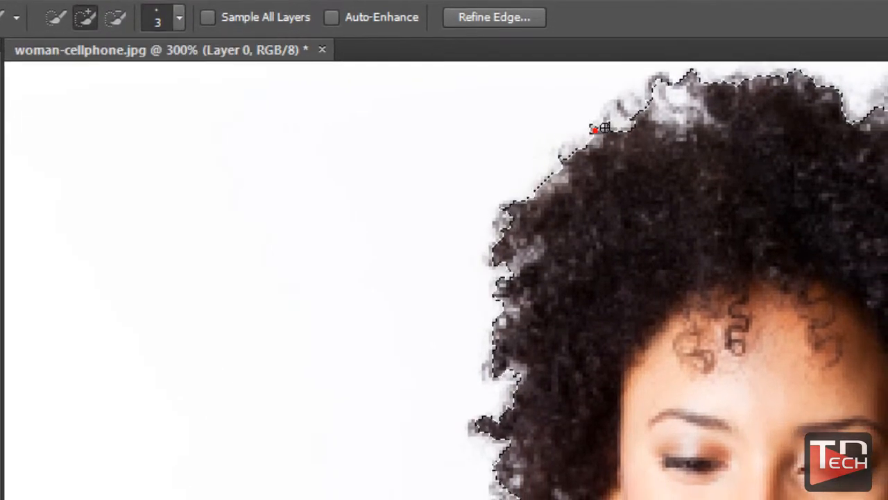
click(594, 129)
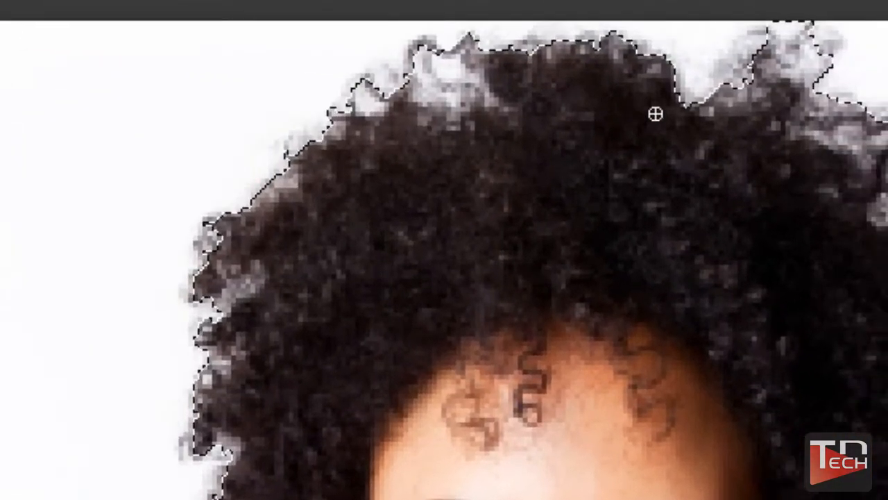
mouse_move(805, 234)
mouse_down()
mouse_move(830, 256)
mouse_move(843, 292)
mouse_up()
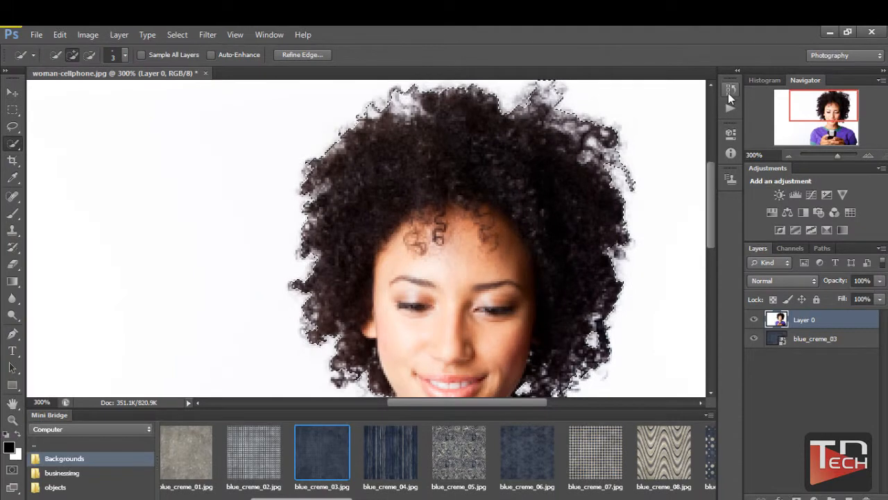
Revert the history to Layer Order, and restore the first Quick Selection state.
click(728, 93)
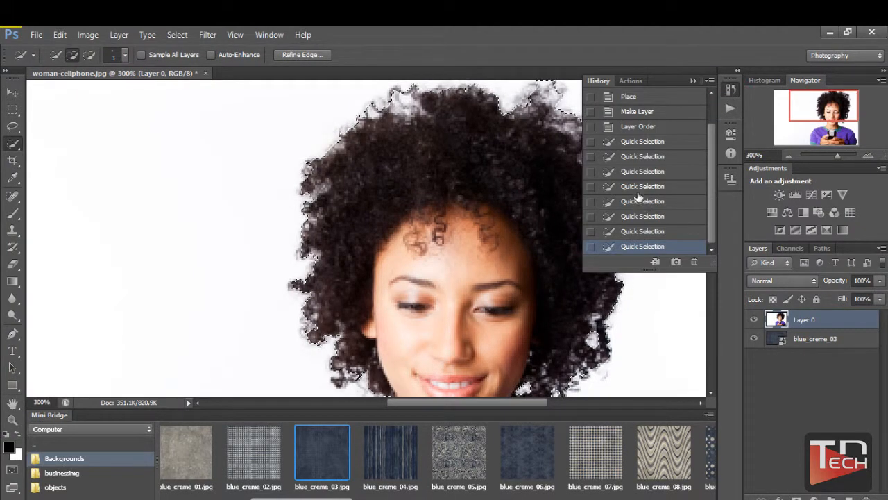
click(636, 128)
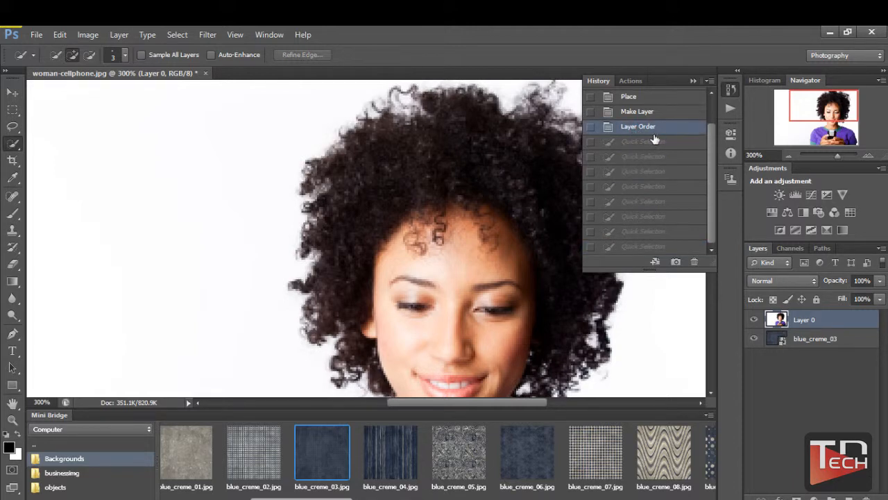
click(651, 142)
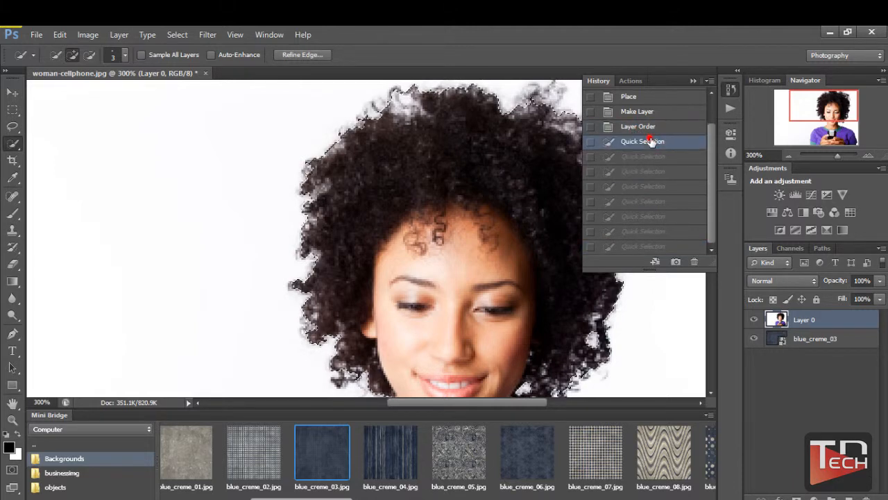
click(693, 82)
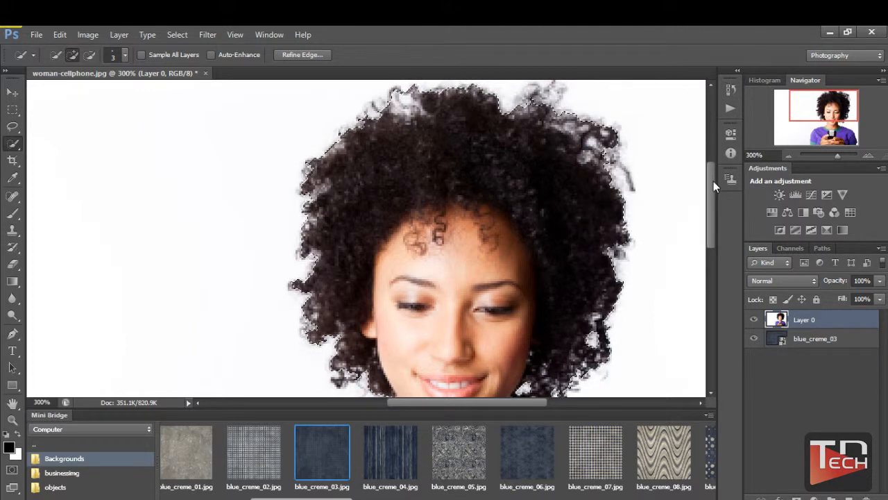
click(789, 156)
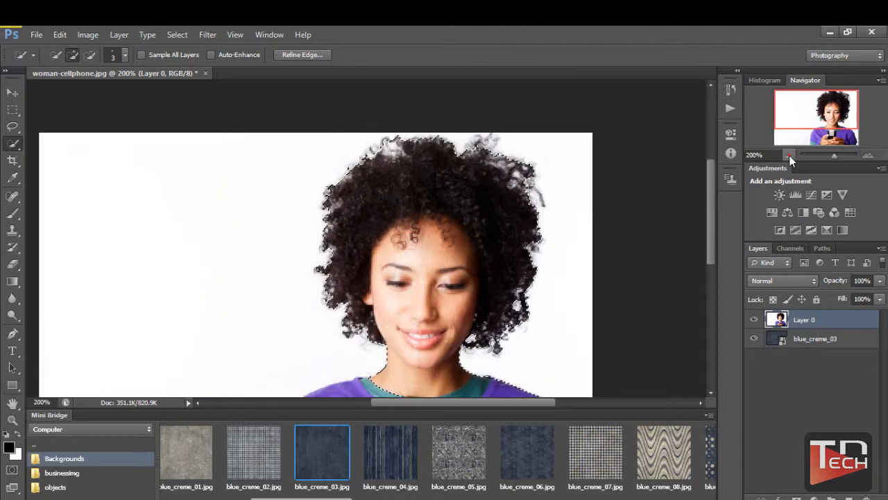
click(789, 156)
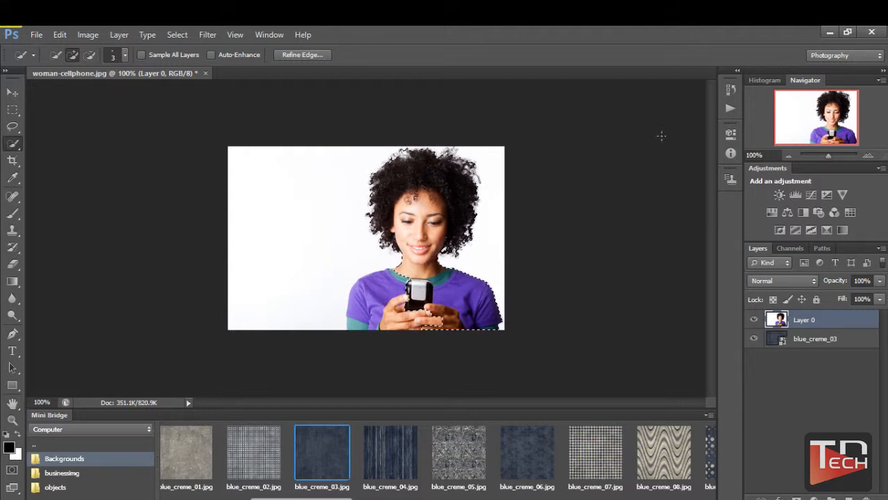
Restore the third Quick Selection state in the history so the whole woman is selected without the detailed curl additions.
click(730, 89)
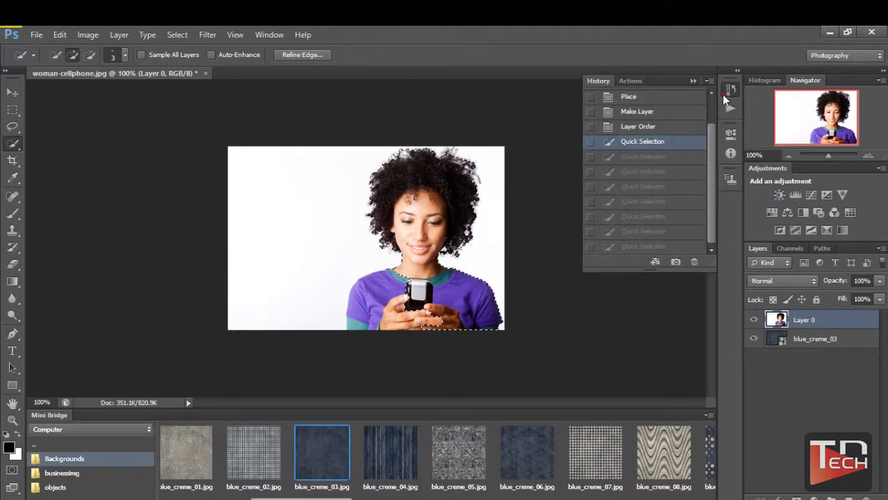
click(653, 157)
click(647, 174)
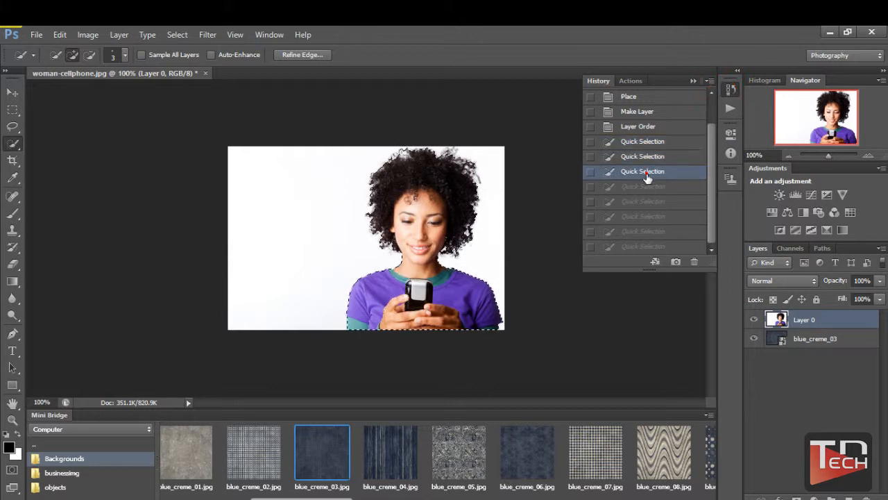
click(691, 82)
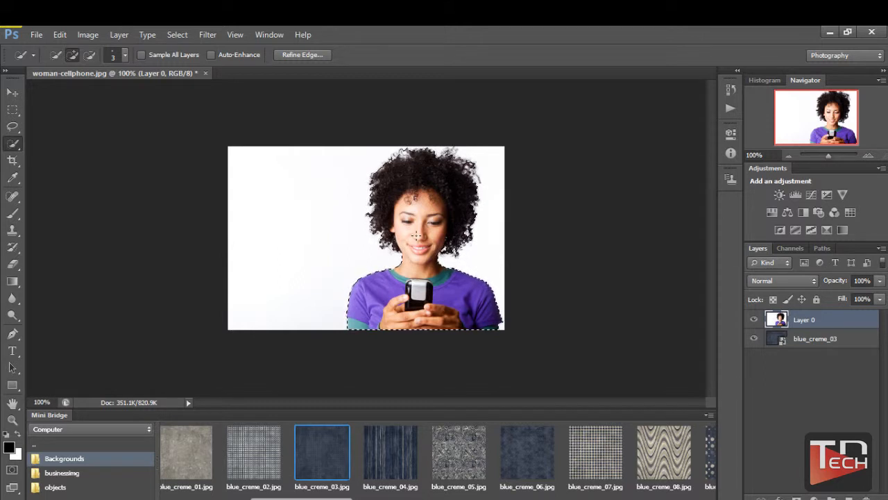
Invert the selection to delete the white background from Layer 0, and activate the Move Tool.
click(170, 36)
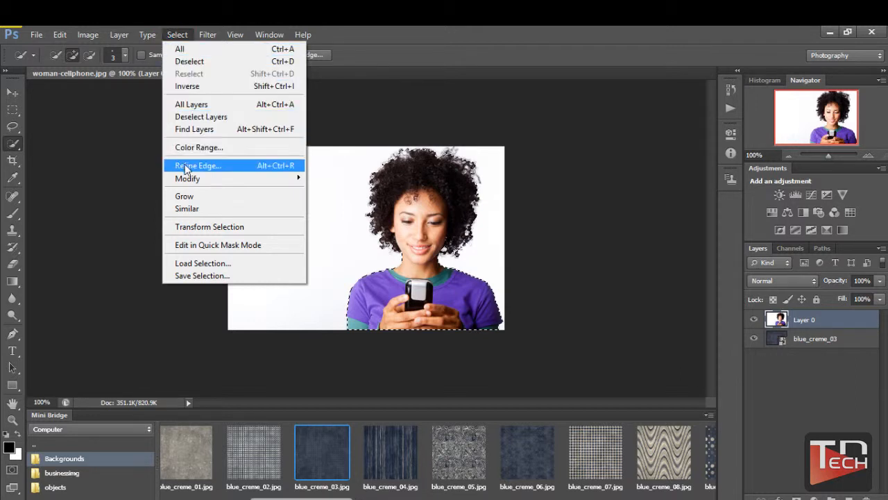
click(197, 91)
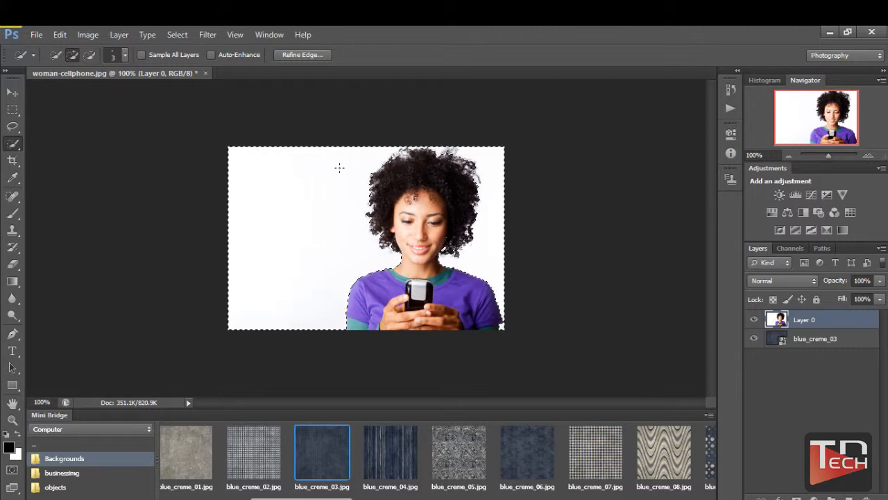
key(Delete)
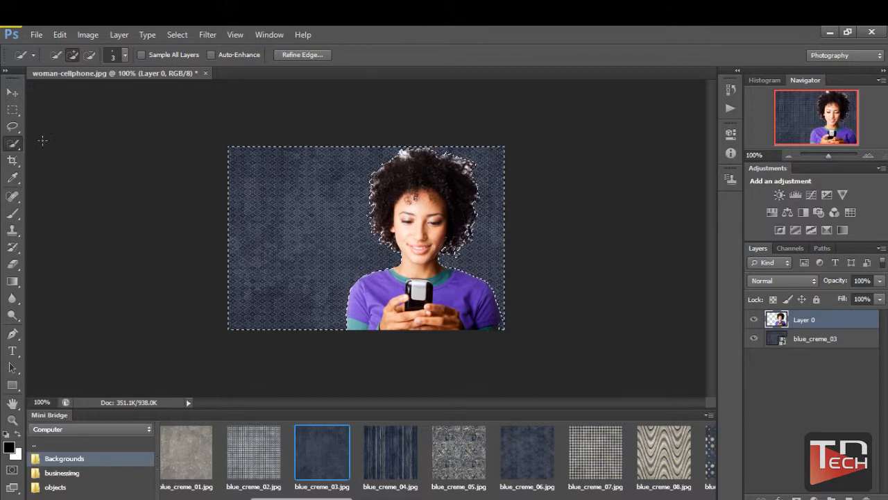
click(13, 92)
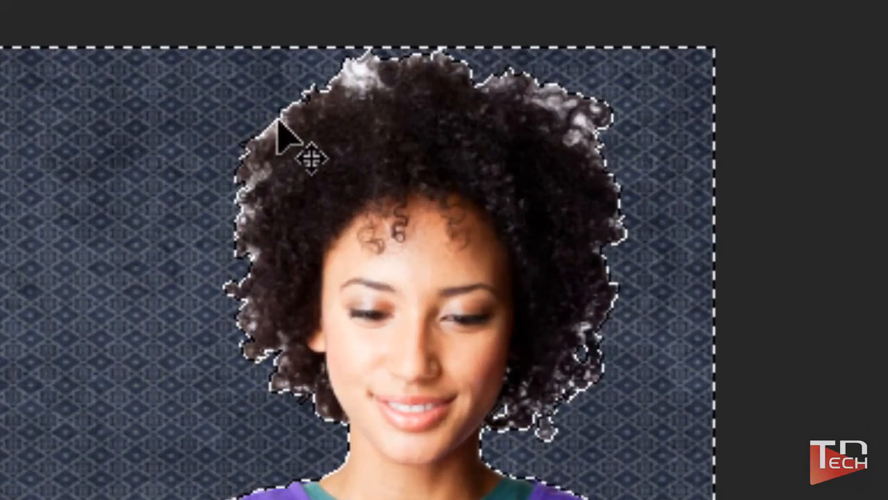
Clear the selection around the woman and activate the Blur Tool.
key(ctrl+d)
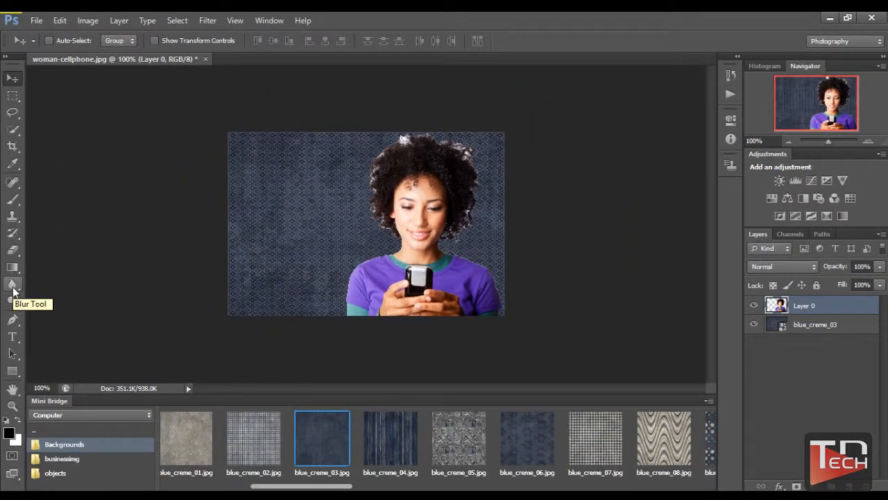
click(12, 286)
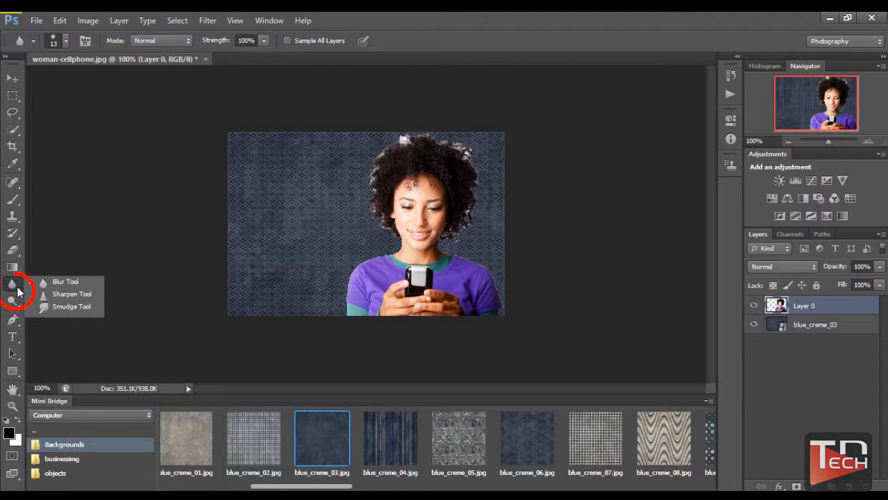
click(64, 283)
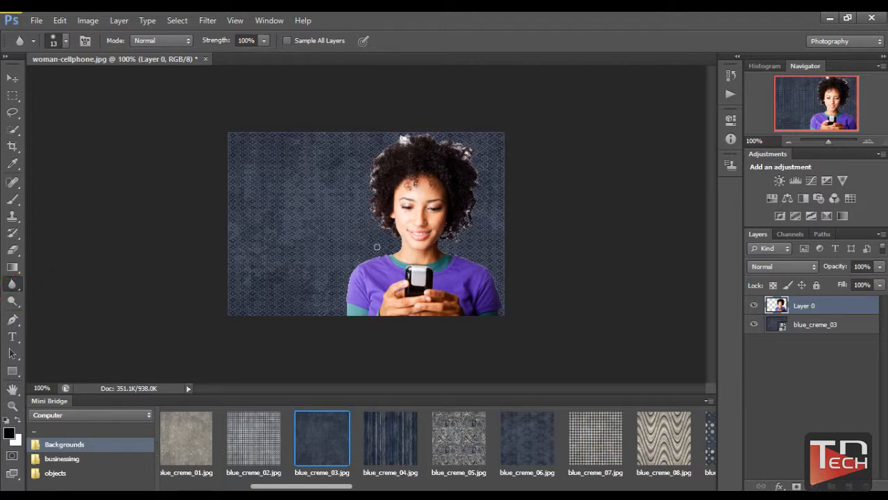
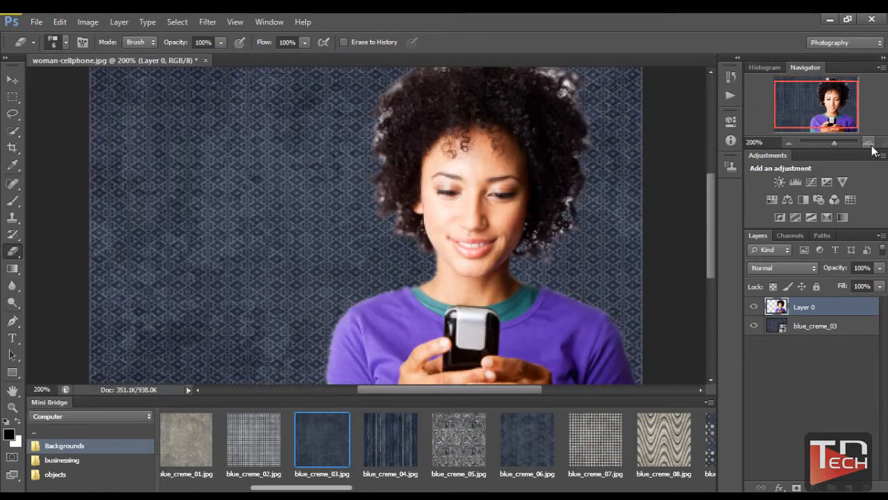
Set the eraser size to 14 px and erase the white patches in the upper curls of the woman's hair.
click(868, 143)
drag(837, 115, 838, 103)
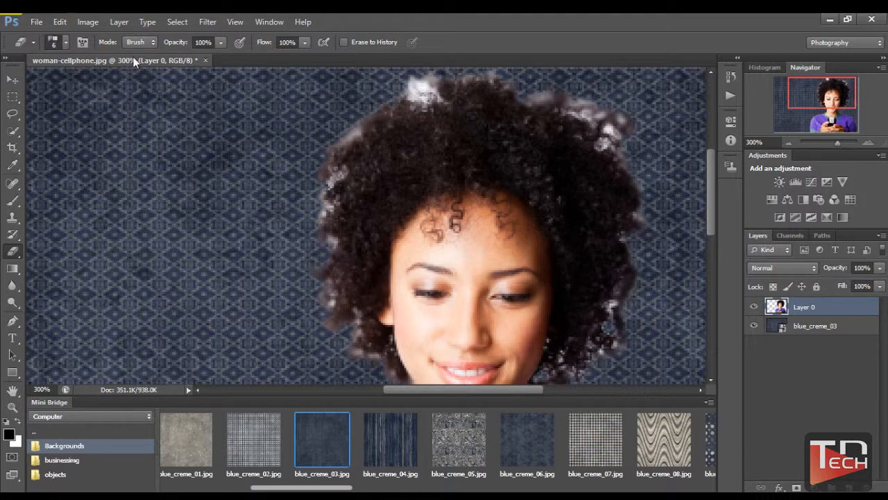
click(66, 44)
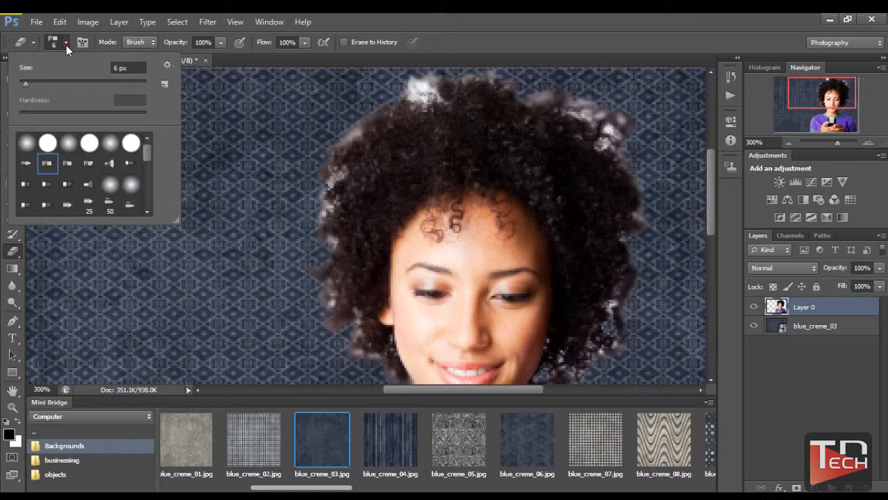
drag(25, 84, 35, 87)
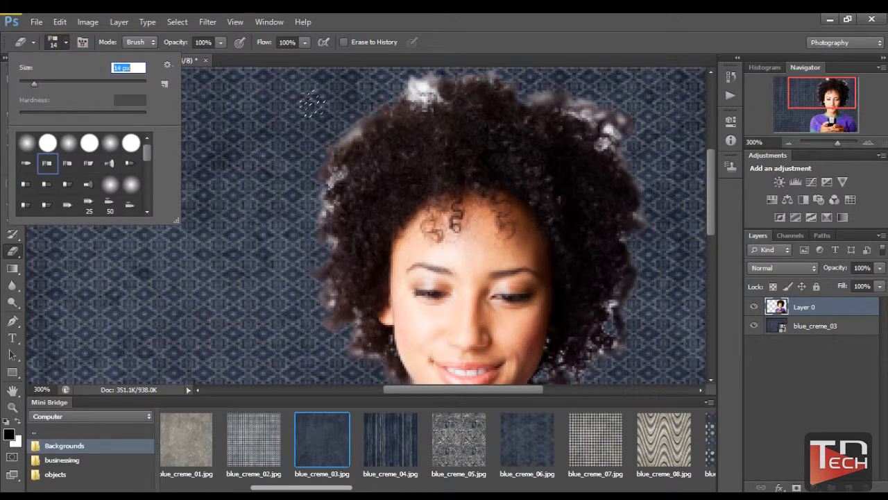
key(Return)
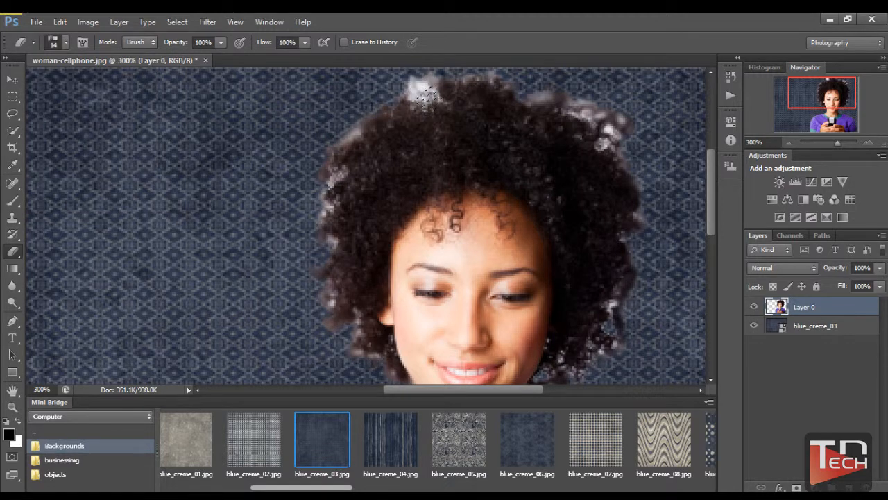
mouse_move(425, 91)
mouse_down()
mouse_move(419, 83)
mouse_move(417, 94)
mouse_move(422, 87)
mouse_up()
mouse_move(593, 103)
mouse_down()
mouse_move(585, 110)
mouse_move(607, 127)
mouse_up()
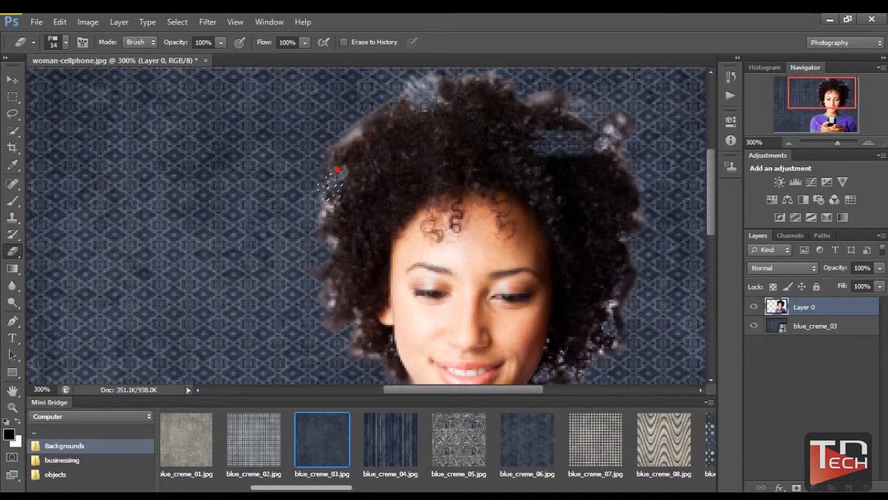
Set the eraser size to 7 px and erase the remaining white fringe around the outer edges of the hair.
click(65, 43)
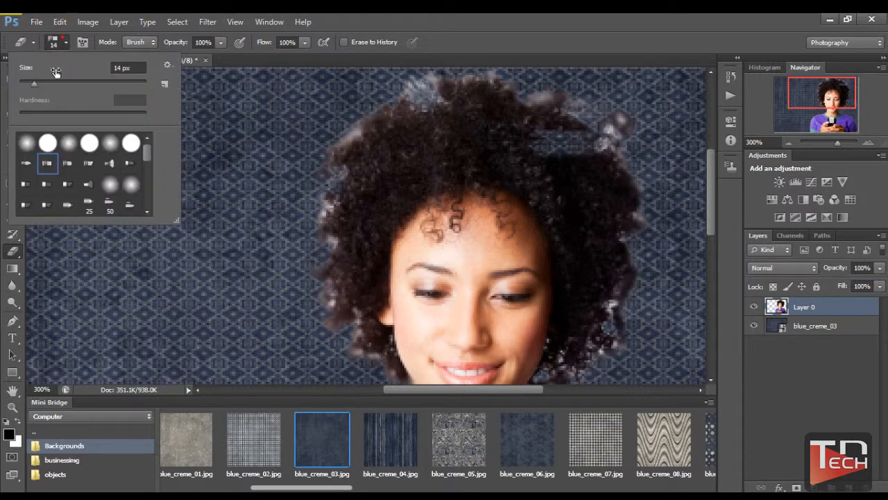
drag(37, 82, 26, 82)
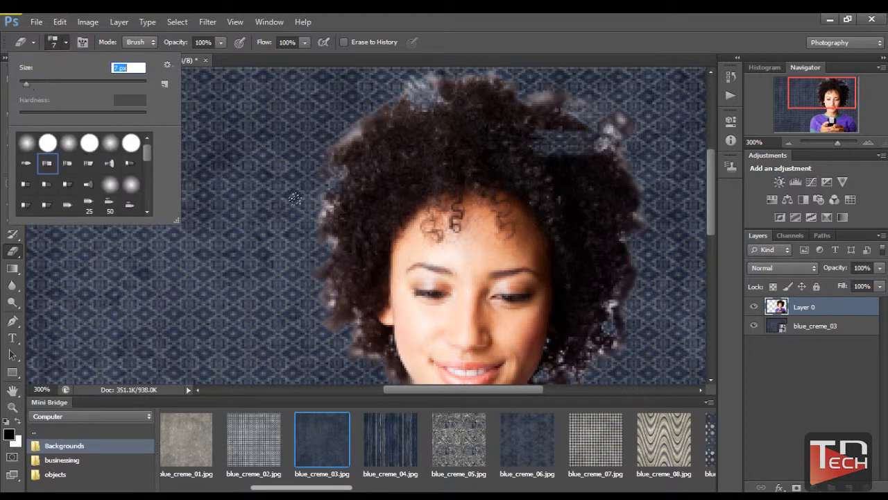
click(324, 239)
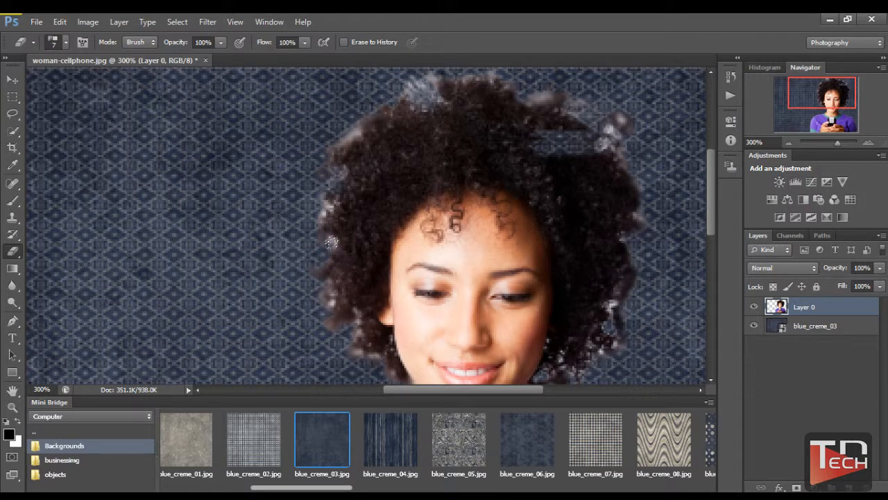
click(328, 238)
click(322, 214)
click(327, 304)
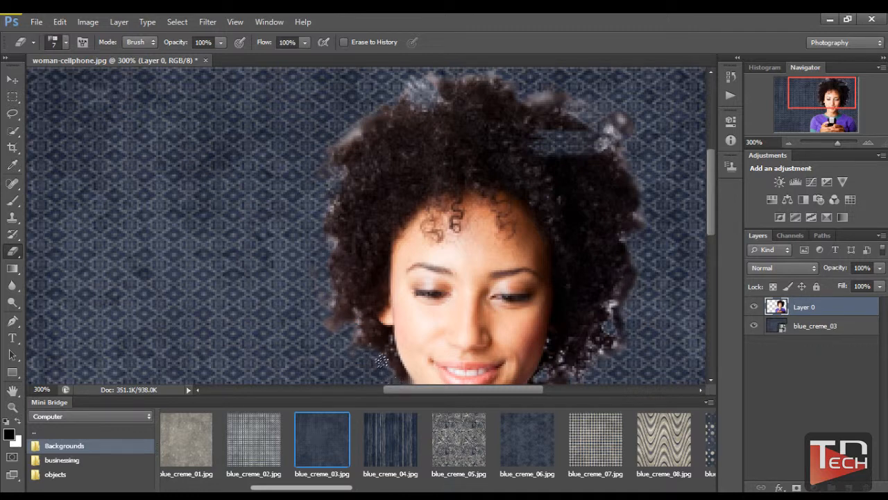
mouse_move(368, 341)
mouse_down()
mouse_move(352, 313)
mouse_move(354, 321)
mouse_up()
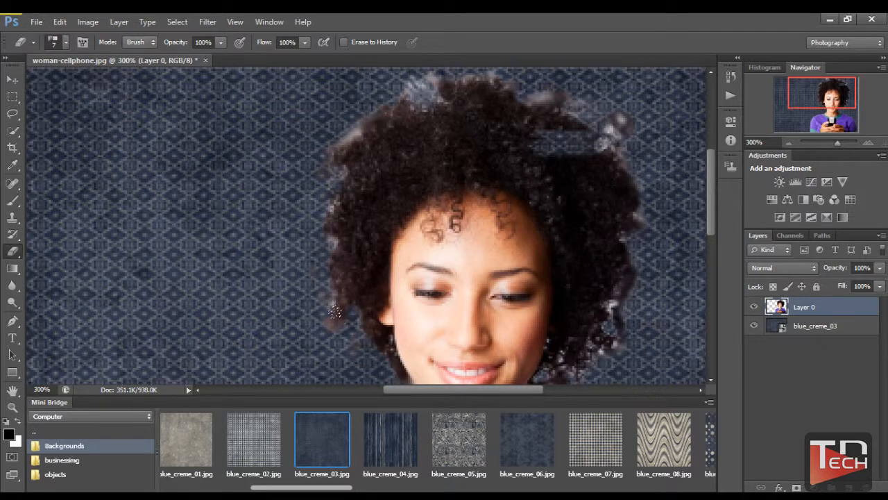
click(332, 305)
mouse_move(333, 159)
mouse_down()
mouse_move(359, 126)
mouse_move(427, 84)
mouse_move(410, 86)
mouse_move(427, 87)
mouse_move(423, 98)
mouse_move(435, 101)
mouse_move(419, 106)
mouse_move(440, 79)
mouse_move(487, 72)
mouse_move(525, 97)
mouse_move(568, 90)
mouse_move(580, 112)
mouse_move(617, 133)
mouse_move(619, 118)
mouse_move(628, 121)
mouse_move(593, 99)
mouse_move(640, 123)
mouse_move(633, 139)
mouse_move(618, 135)
mouse_move(622, 147)
mouse_move(600, 140)
mouse_move(639, 177)
mouse_move(643, 194)
mouse_move(640, 188)
mouse_move(643, 234)
mouse_move(624, 236)
mouse_move(642, 284)
mouse_move(628, 354)
mouse_move(618, 357)
mouse_move(611, 302)
mouse_move(625, 334)
mouse_move(563, 364)
mouse_up()
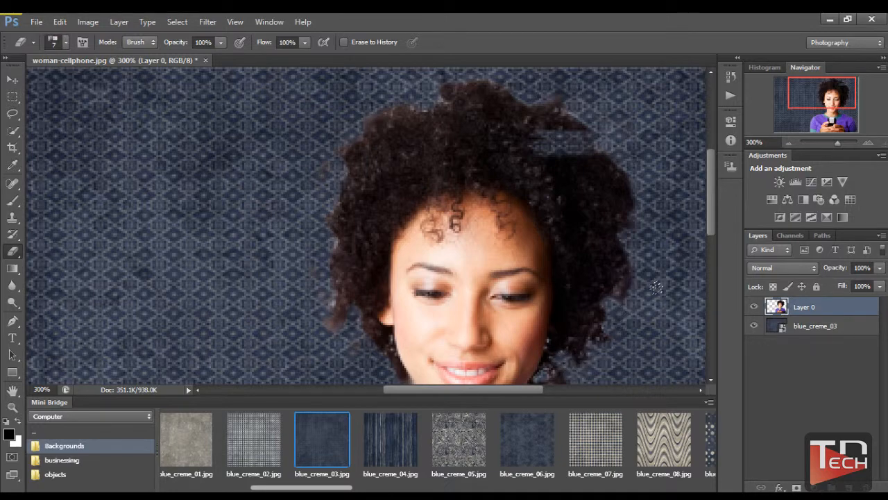
click(791, 142)
click(791, 143)
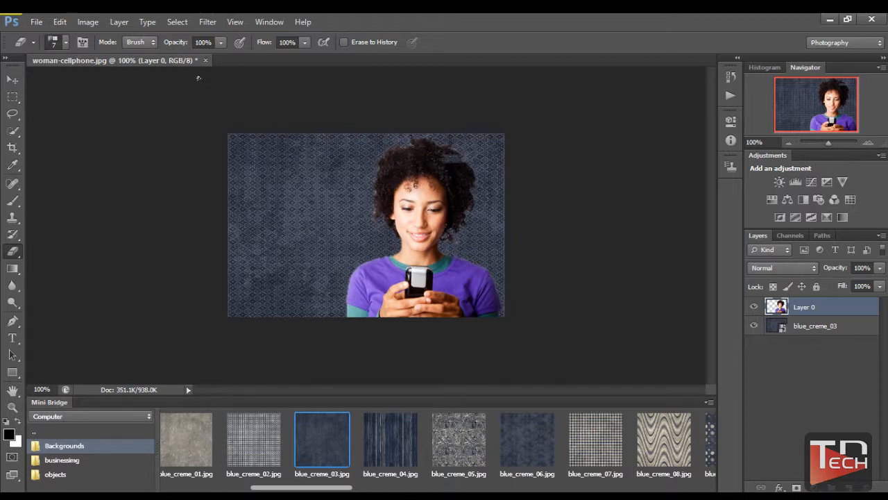
Create a new document with the Default Photoshop Size preset, 7 by 5 inches at 72 pixels/inch.
click(36, 23)
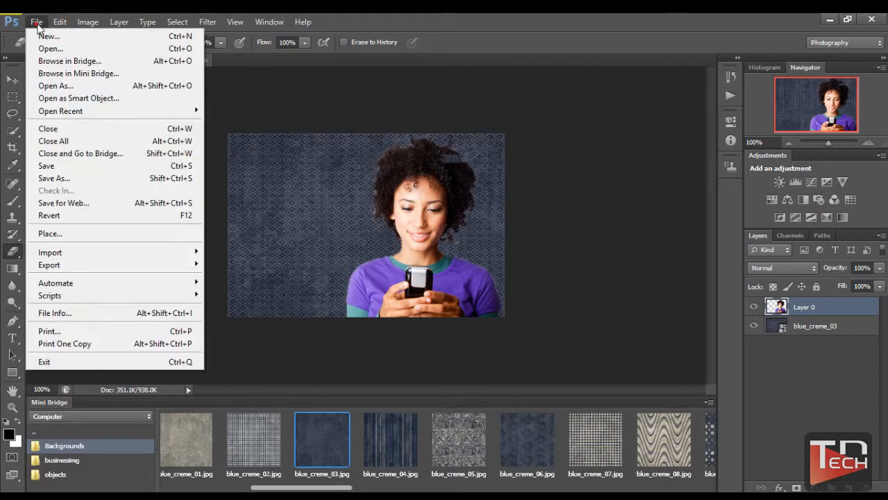
click(44, 36)
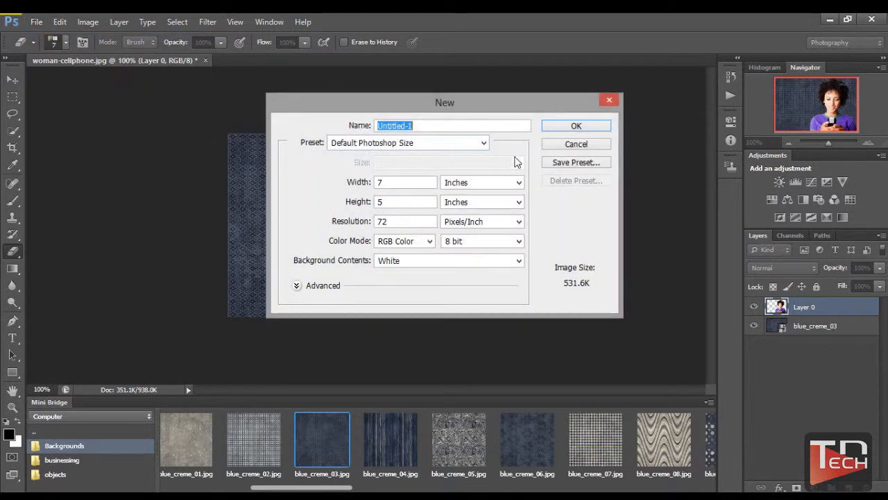
click(561, 127)
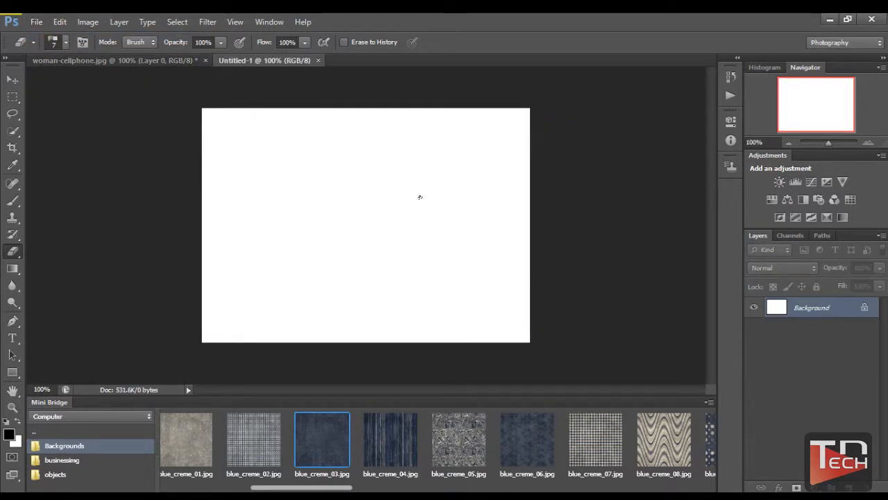
Place blue_creme_03.jpg in the new document and stretch it to fill the whole canvas.
drag(332, 451, 337, 258)
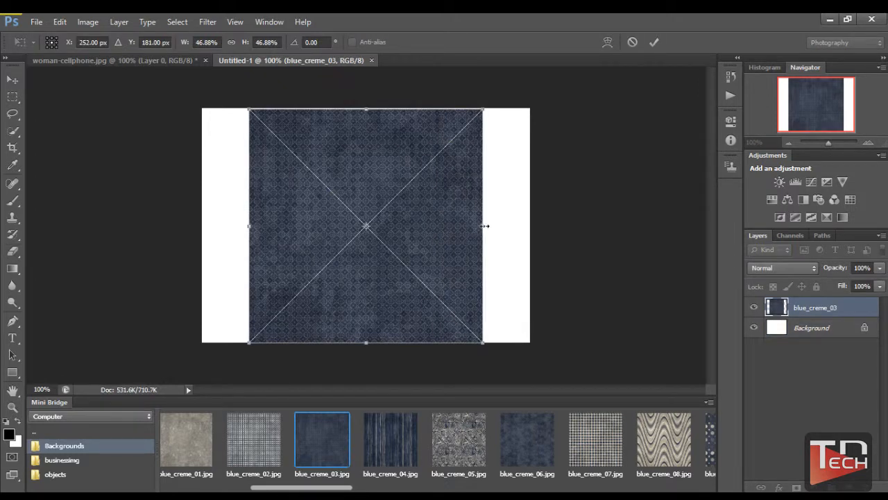
drag(483, 226, 531, 226)
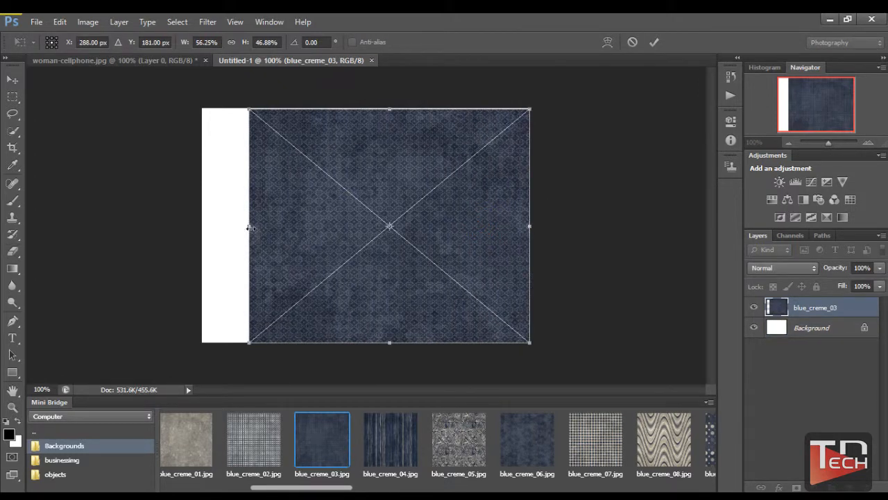
drag(250, 225, 202, 225)
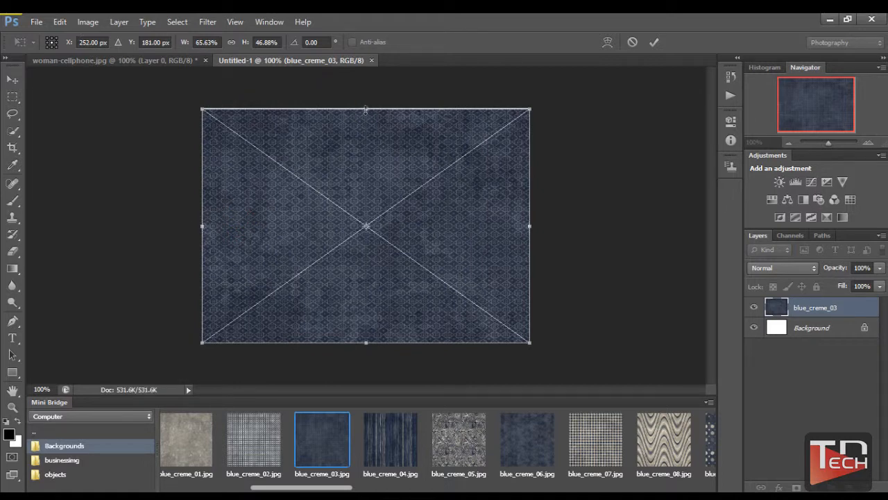
drag(366, 109, 366, 108)
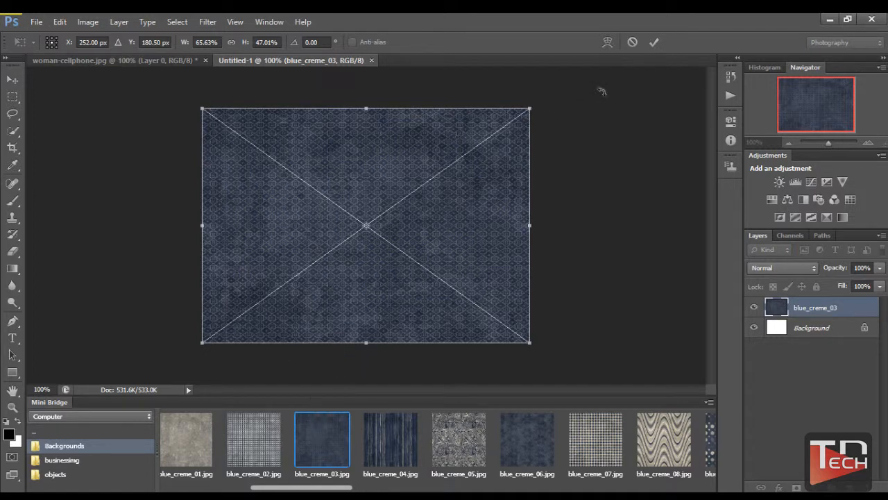
click(653, 43)
key(e)
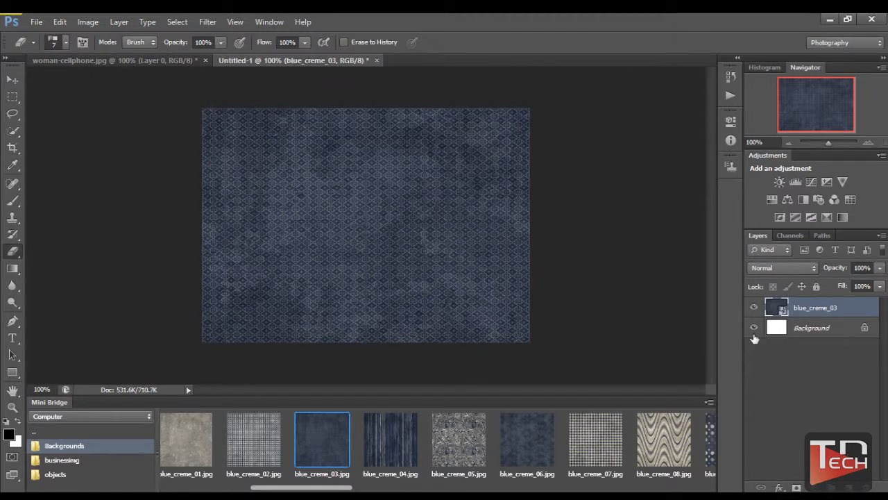
Delete the white Background layer from the new document.
click(866, 334)
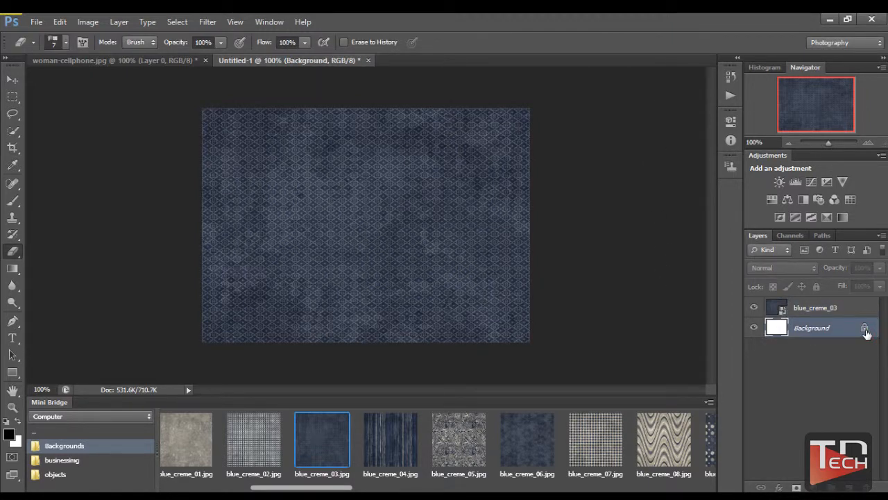
drag(866, 333, 868, 487)
drag(822, 332, 869, 487)
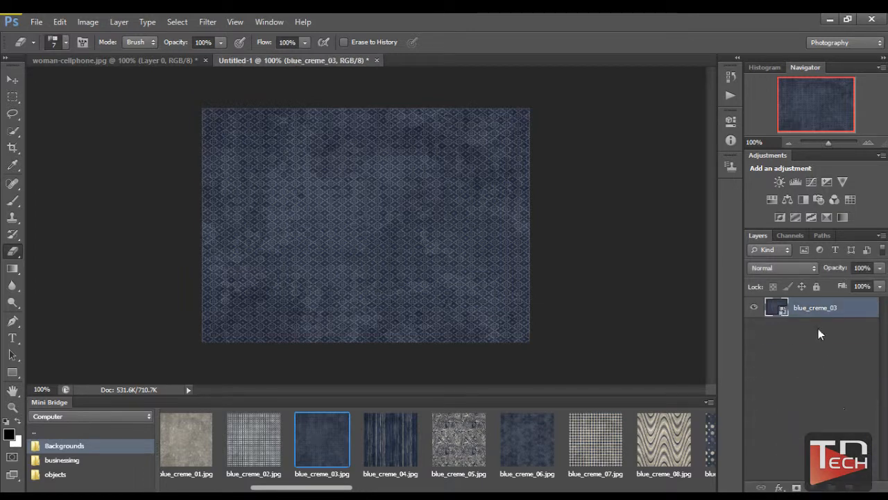
Place the woman-cellphone image from the businessimg folder above the texture and stretch it to fill the canvas.
click(100, 460)
drag(241, 488, 654, 490)
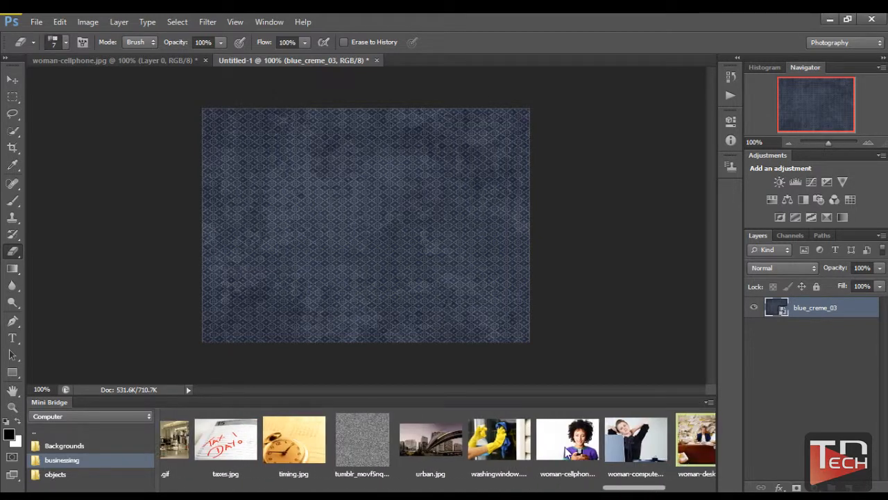
drag(565, 447, 527, 245)
drag(431, 206, 428, 109)
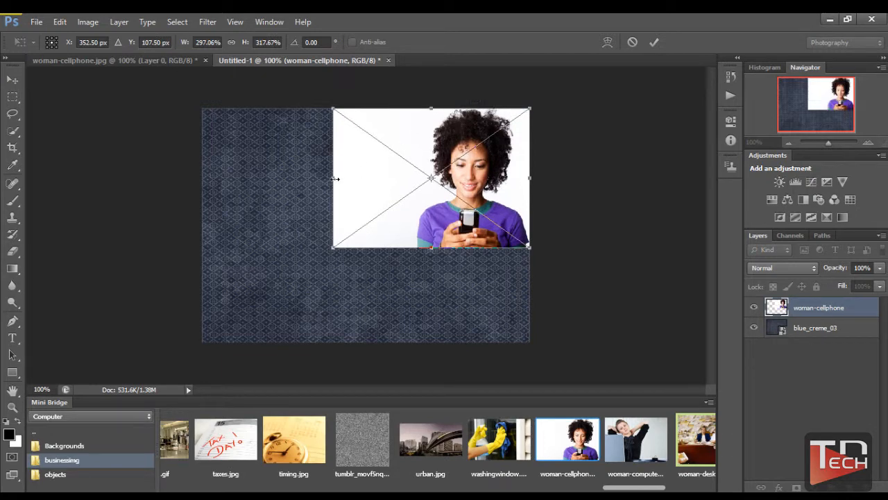
drag(326, 180, 202, 178)
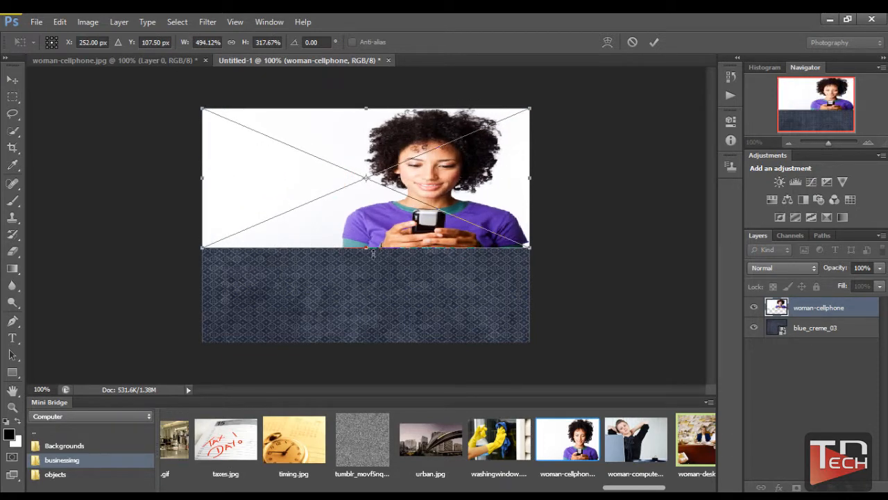
drag(367, 251, 367, 344)
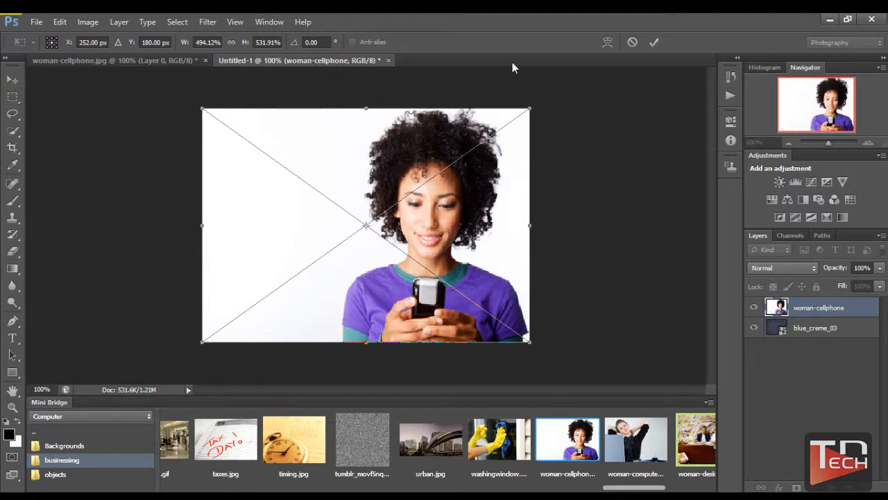
click(653, 43)
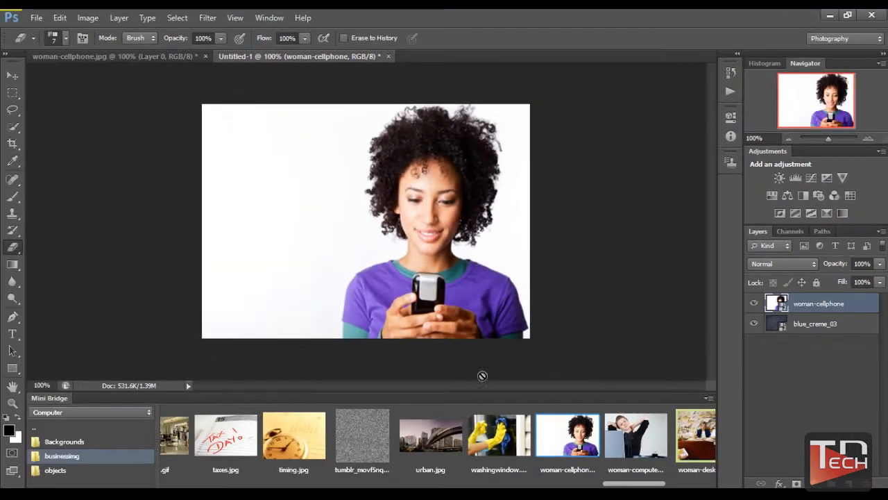
Select the woman's face, neck and hair on the woman-cellphone layer using the Quick Selection tool with a 20 px brush.
click(11, 129)
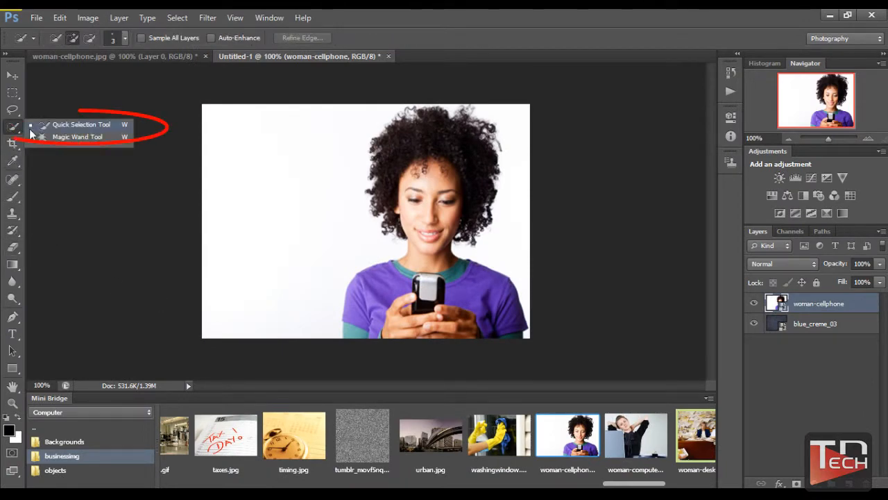
click(94, 128)
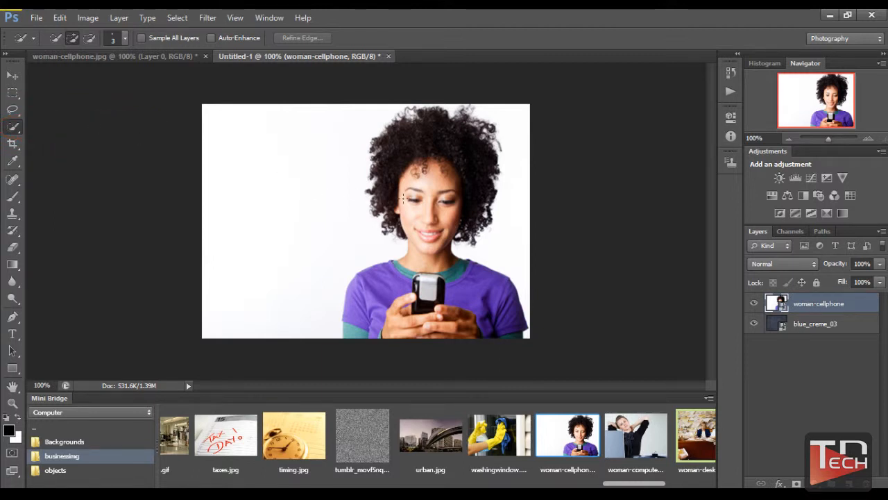
click(122, 39)
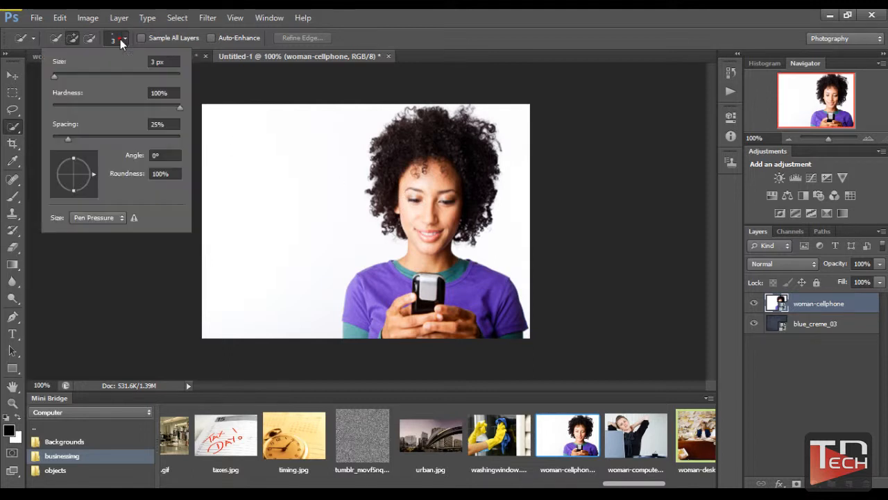
mouse_move(81, 73)
mouse_down()
mouse_move(57, 73)
mouse_move(66, 76)
mouse_up()
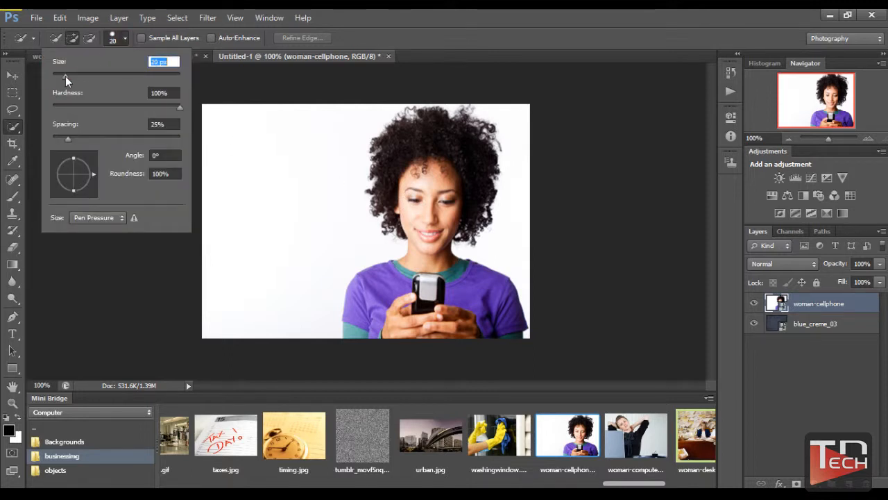
click(424, 154)
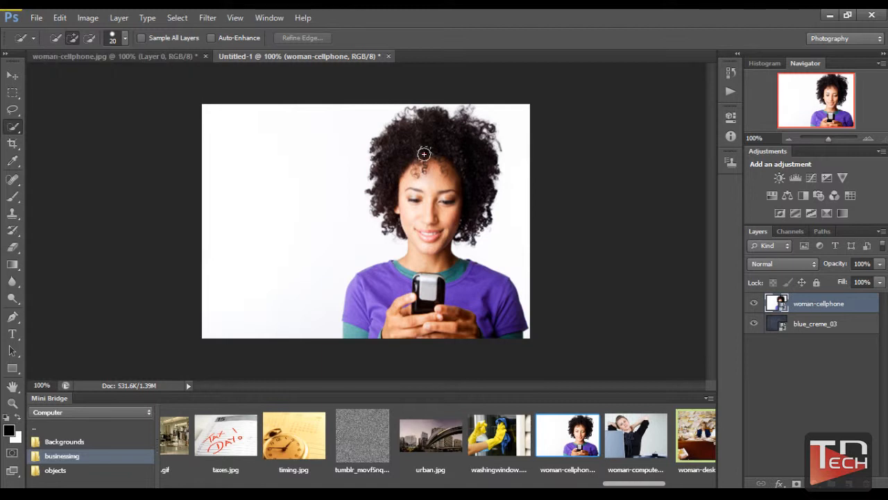
mouse_move(425, 159)
mouse_down()
mouse_move(433, 264)
mouse_move(432, 247)
mouse_up()
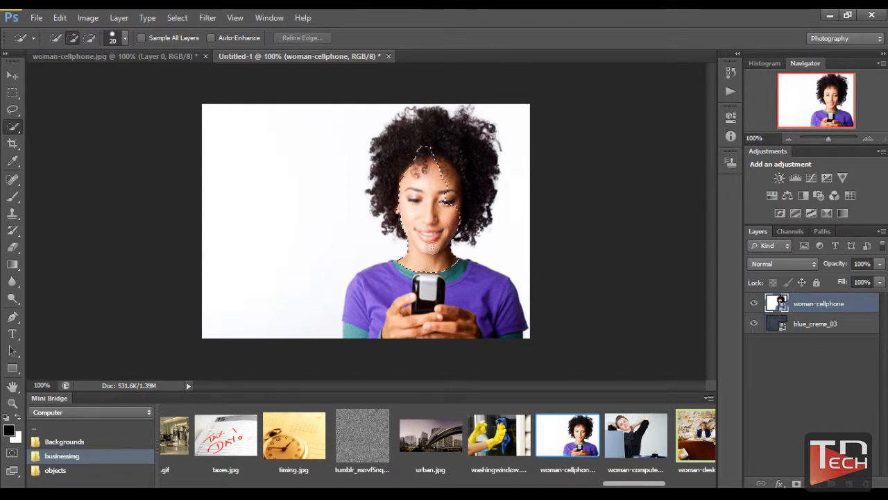
drag(452, 198, 454, 159)
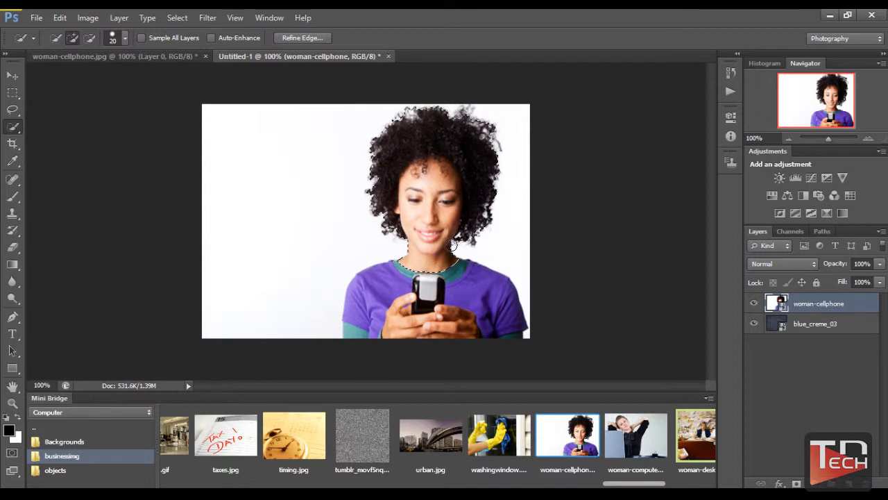
Extend the quick selection onto the white background beside the hair and subtract the stray areas again.
drag(406, 227, 359, 221)
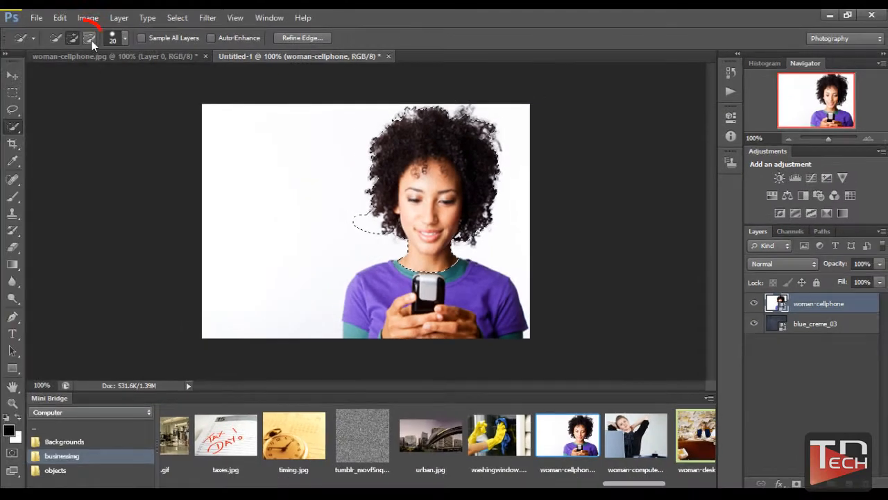
click(46, 14)
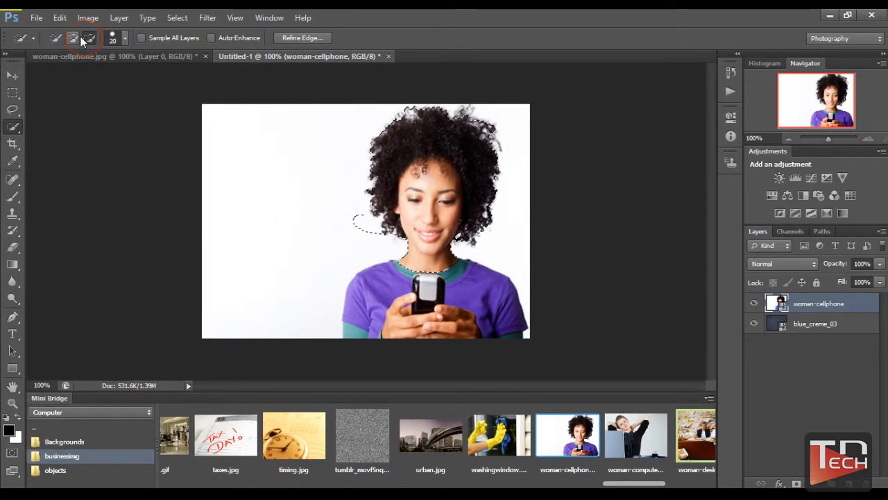
mouse_move(351, 220)
mouse_down()
mouse_move(363, 236)
mouse_move(363, 226)
mouse_up()
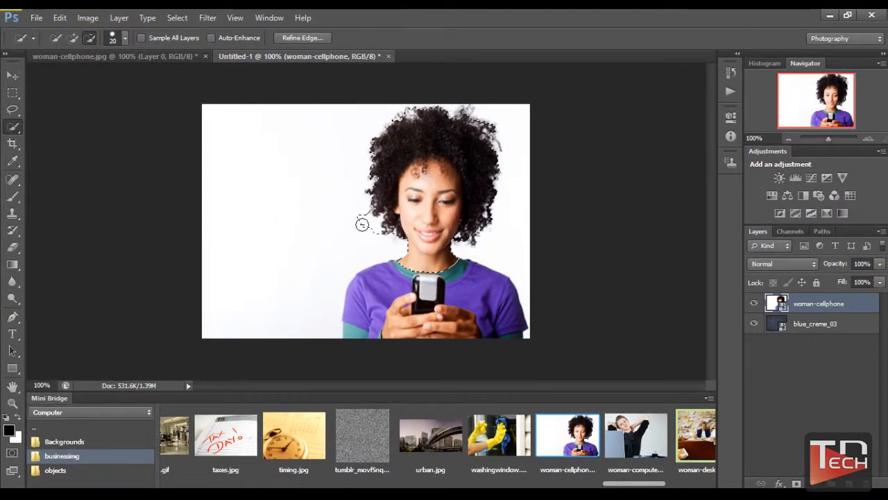
click(74, 39)
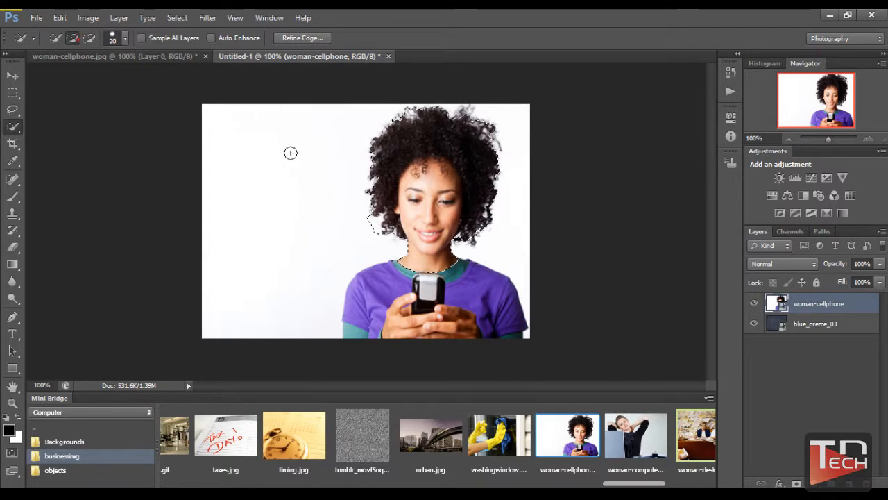
drag(387, 209, 321, 217)
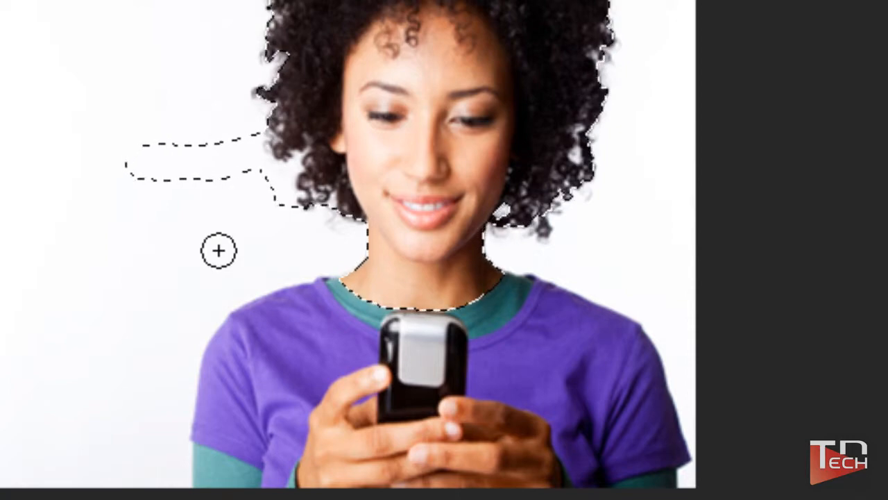
key(alt)
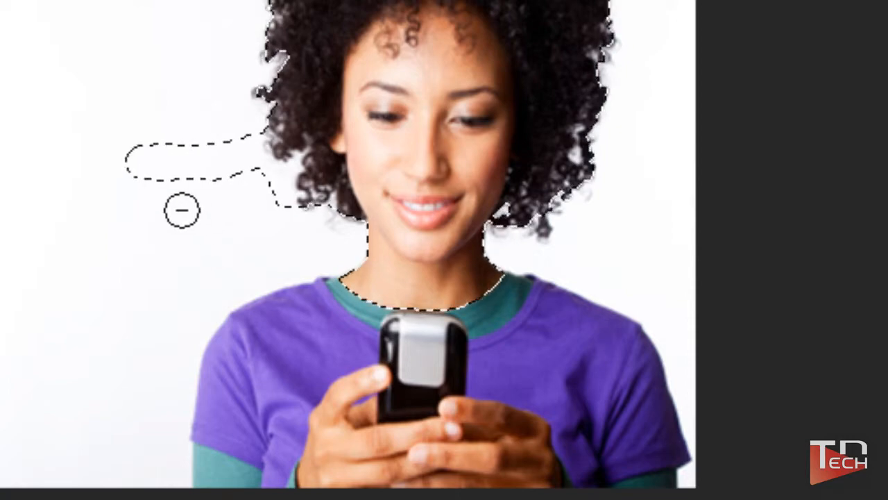
click(122, 127)
mouse_move(130, 144)
mouse_down()
mouse_move(167, 169)
mouse_move(180, 169)
mouse_move(188, 147)
mouse_move(175, 147)
mouse_move(208, 166)
mouse_move(236, 151)
mouse_move(250, 160)
mouse_move(248, 152)
mouse_move(283, 215)
mouse_up()
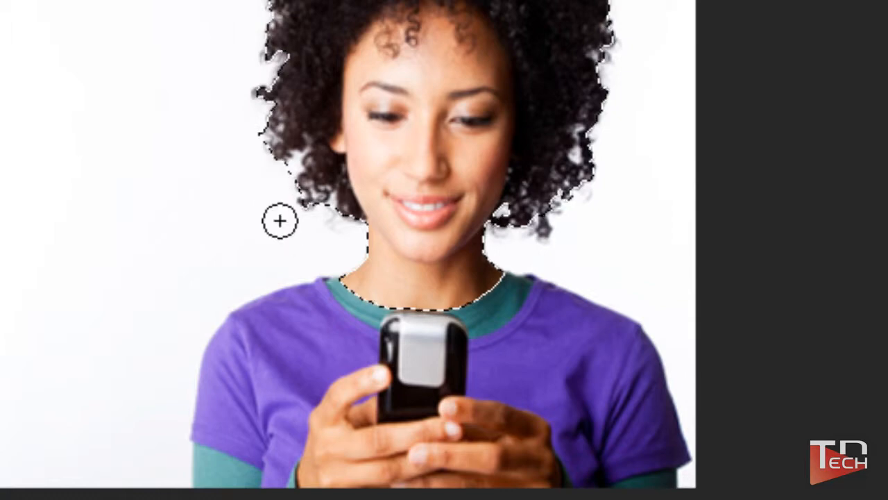
Extend the quick selection over the woman's shirt, arms, hands and phone so the whole figure is selected.
mouse_move(368, 315)
mouse_down()
mouse_move(306, 314)
mouse_move(334, 453)
mouse_move(482, 465)
mouse_up()
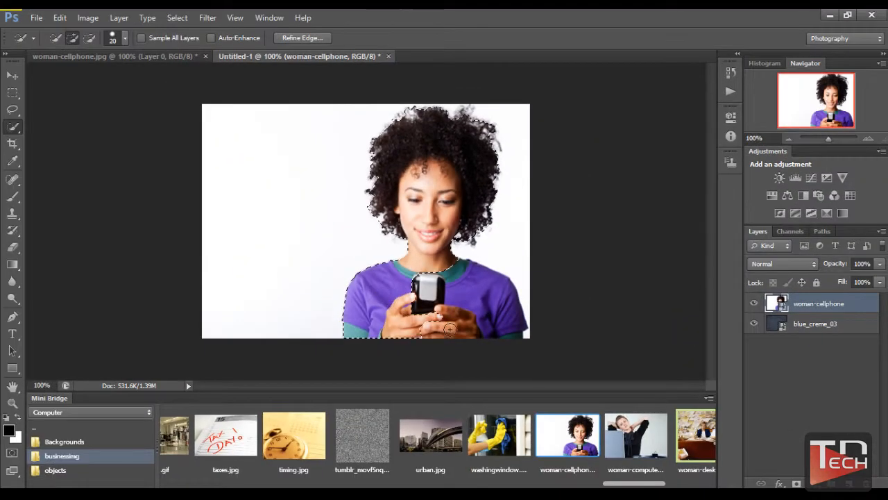
mouse_move(449, 329)
mouse_down()
mouse_move(506, 332)
mouse_move(510, 317)
mouse_up()
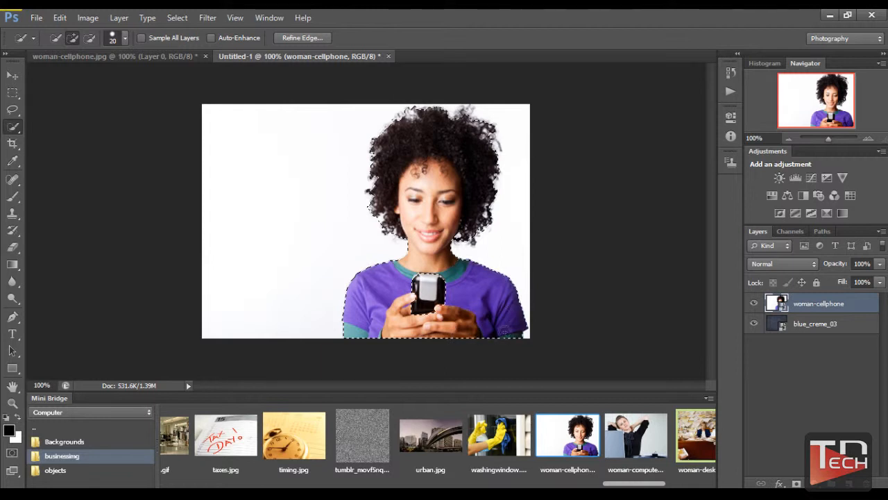
drag(436, 270, 421, 293)
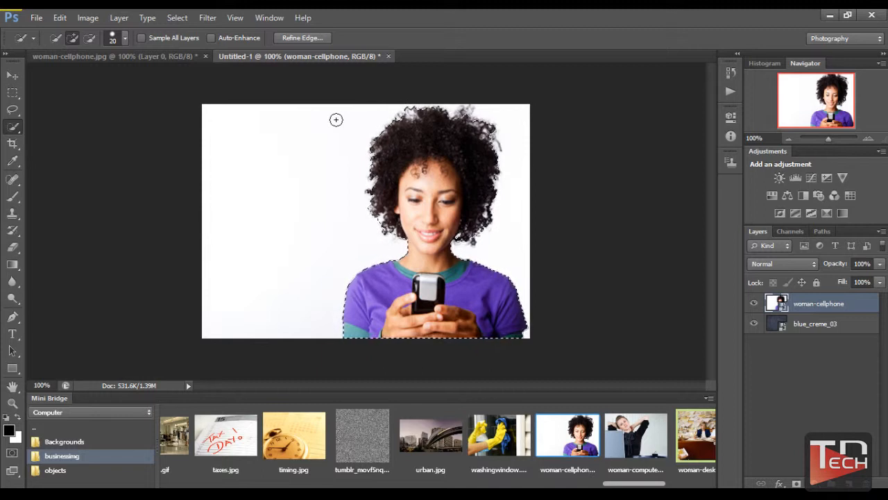
drag(423, 212, 436, 173)
click(168, 21)
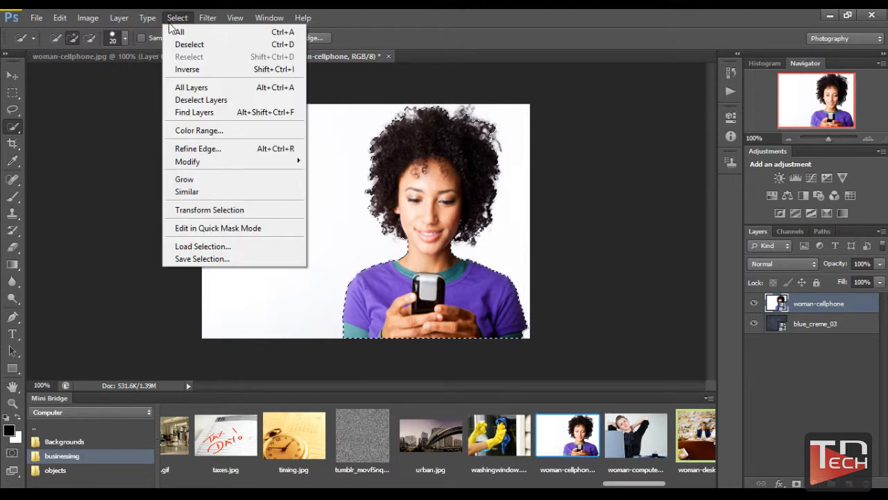
click(198, 148)
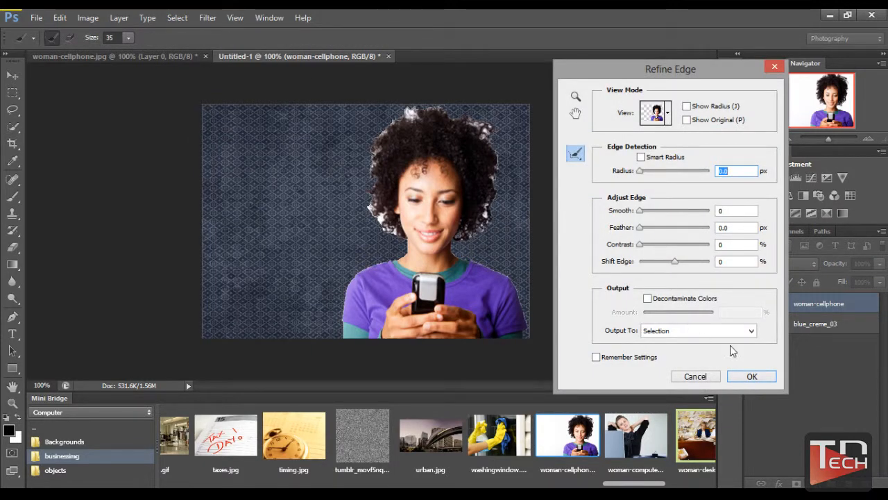
click(750, 332)
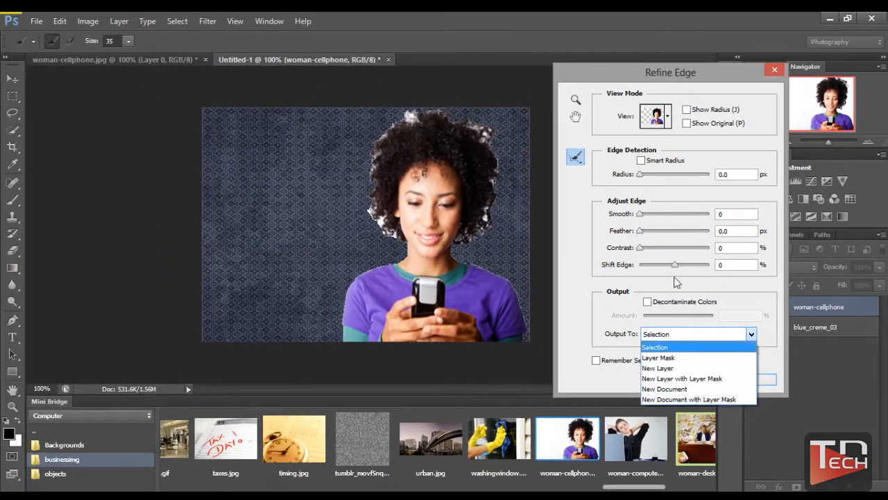
click(585, 178)
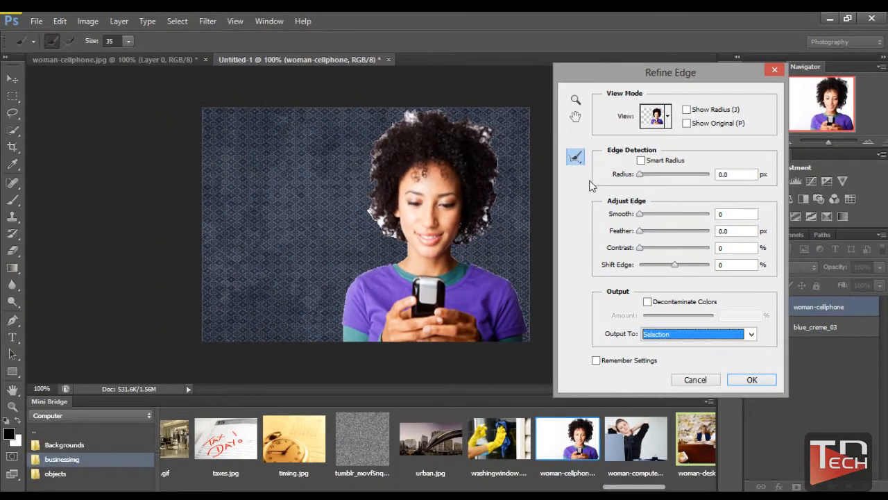
click(774, 71)
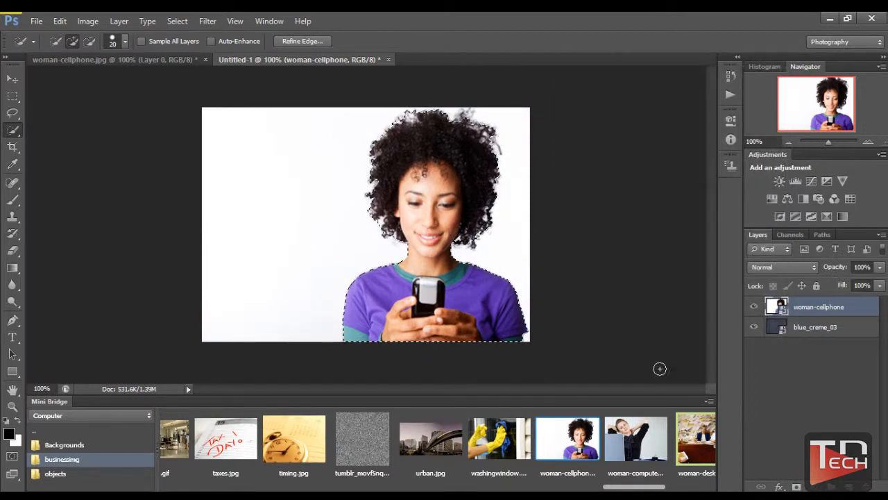
click(183, 22)
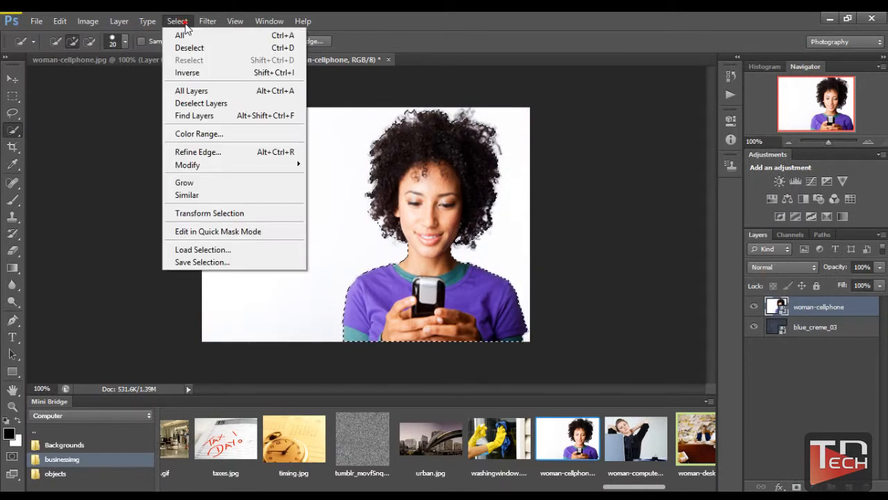
Add a layer mask to the woman-cellphone layer from the selection and make the mask active.
click(808, 399)
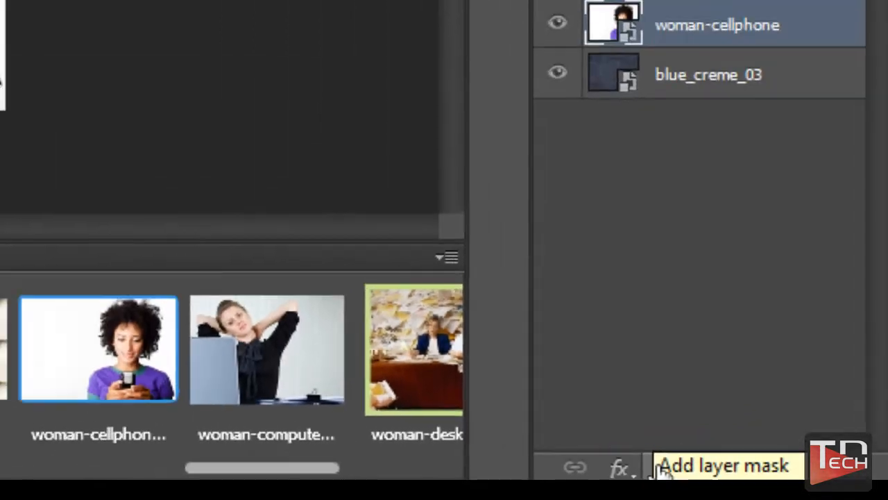
click(545, 455)
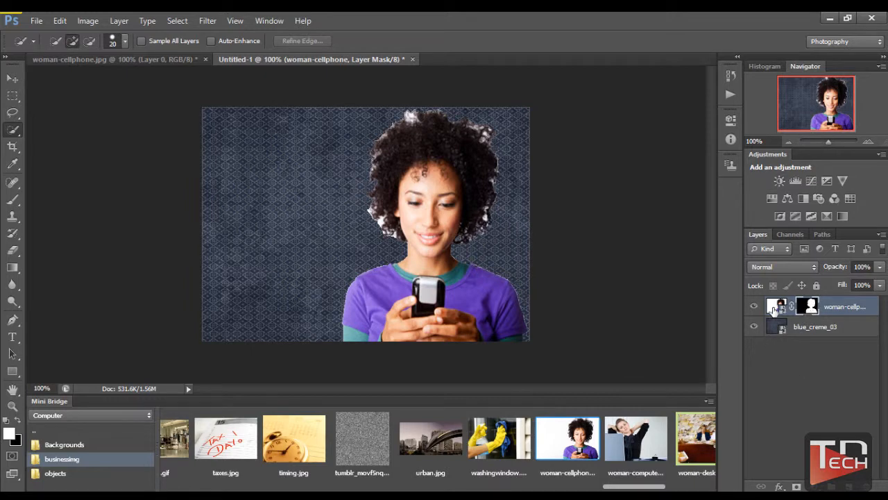
click(775, 310)
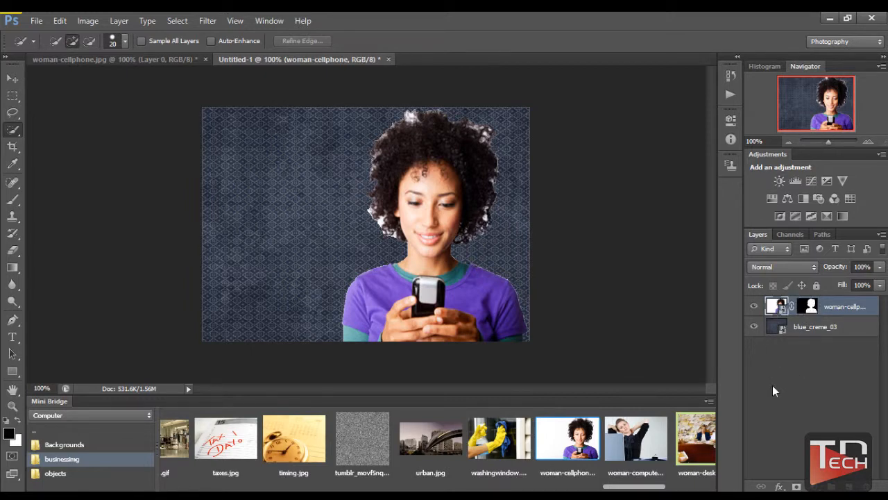
click(809, 307)
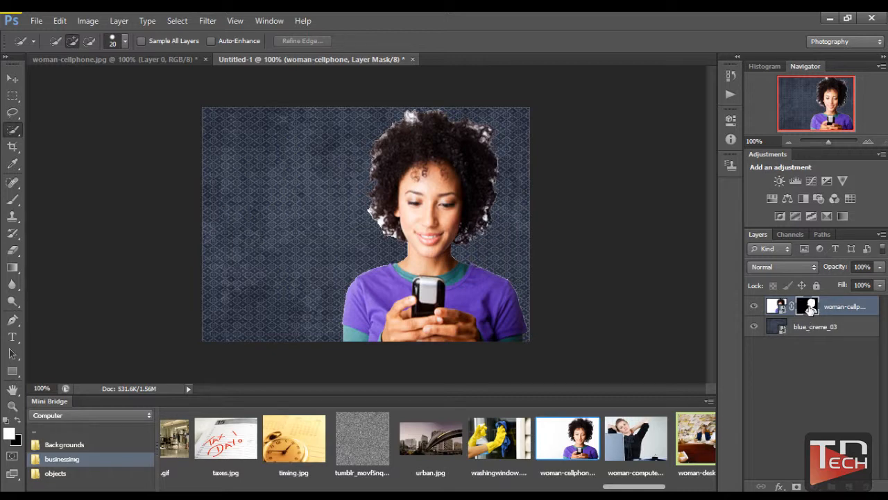
Open the Refine Mask settings for the woman-cellphone layer mask and keep the On Layers view mode.
double_click(809, 307)
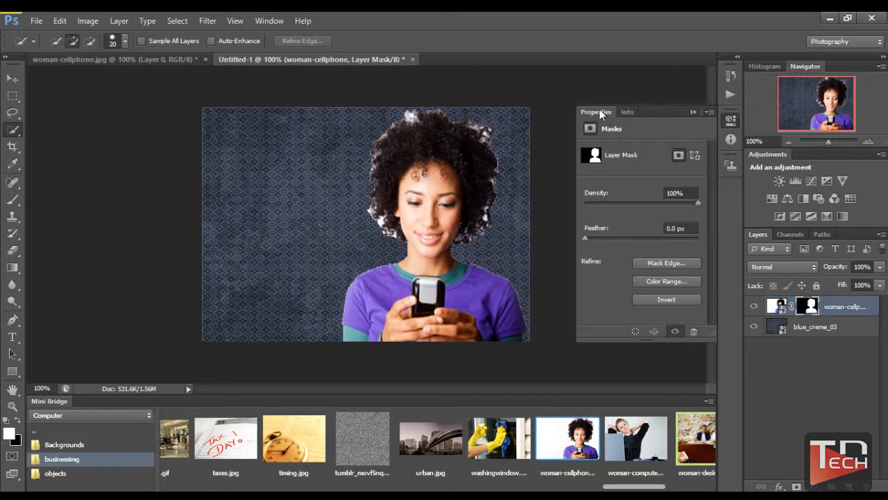
click(662, 265)
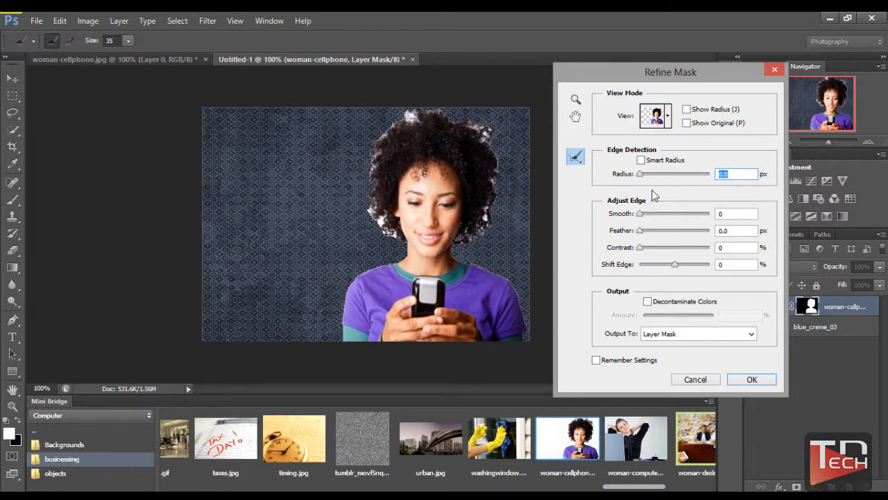
click(669, 118)
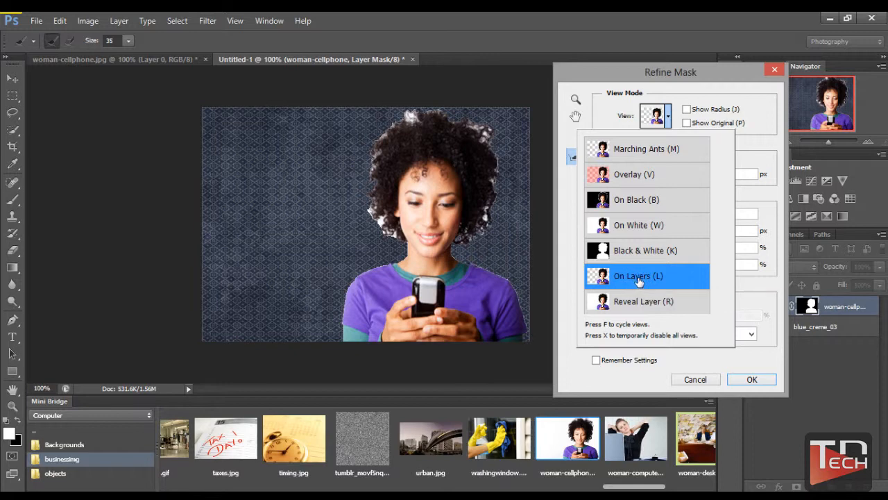
click(601, 120)
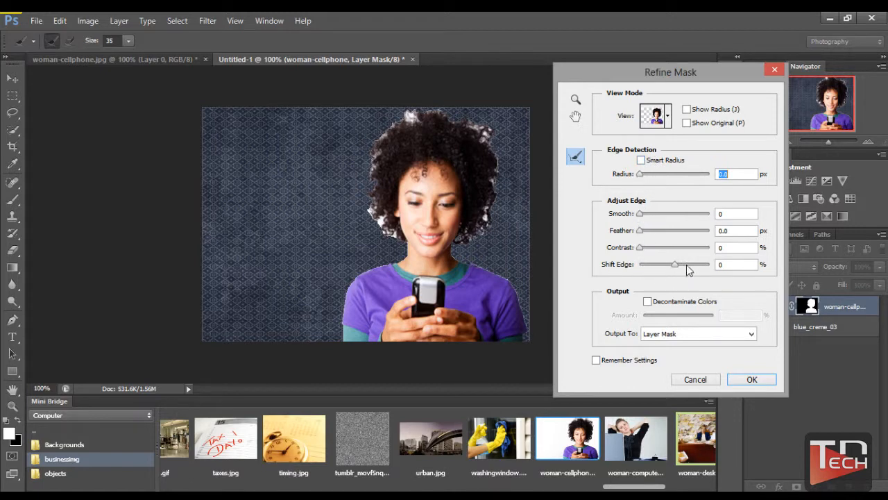
Turn on Smart Radius for the mask's edge detection and set the radius to 2.6 px.
click(640, 160)
drag(640, 175, 679, 178)
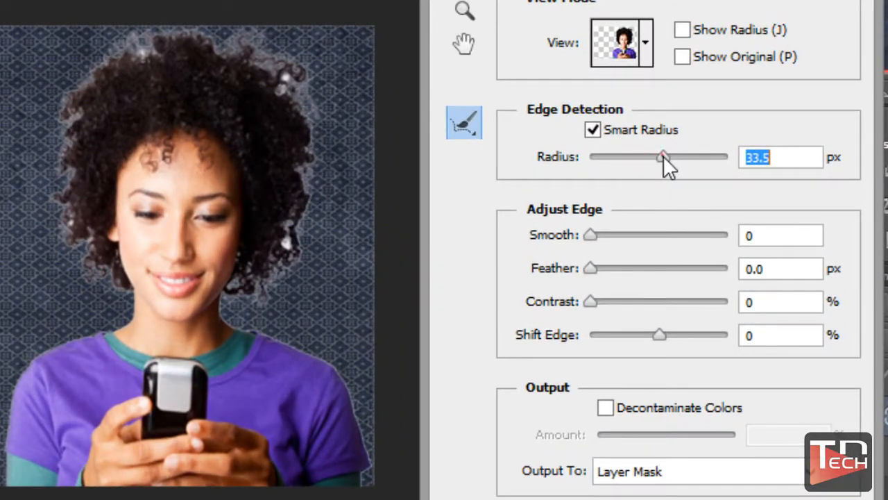
drag(663, 155, 617, 152)
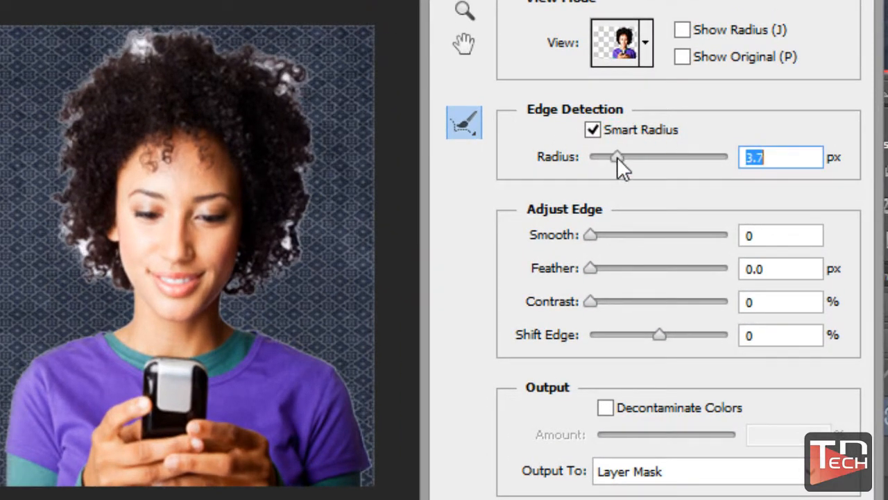
drag(617, 156, 638, 158)
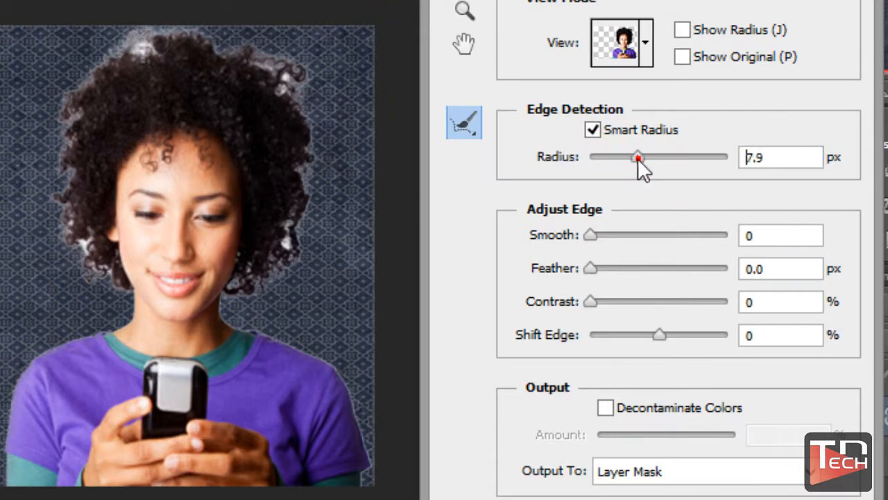
drag(638, 159, 609, 158)
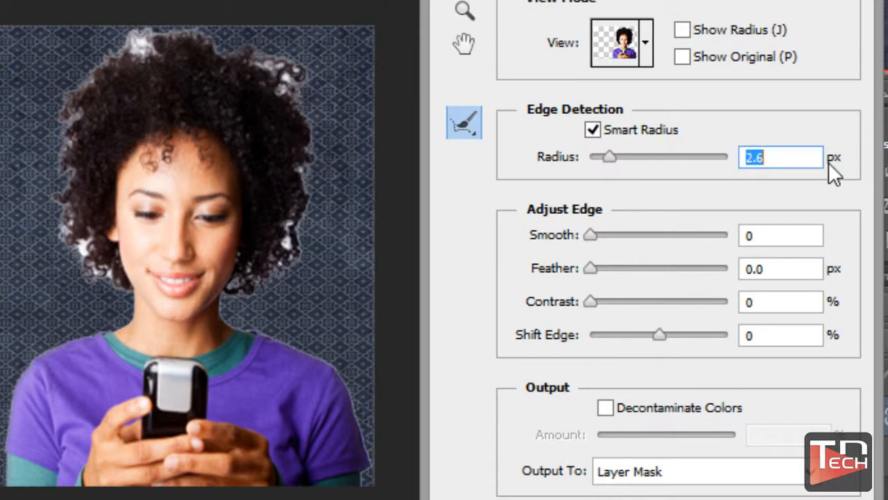
Set the Smart Radius edge detection radius of the woman's mask to 4.5 px.
mouse_move(609, 157)
mouse_down()
mouse_move(623, 156)
mouse_move(597, 157)
mouse_move(642, 158)
mouse_move(615, 157)
mouse_move(626, 158)
mouse_up()
double_click(756, 154)
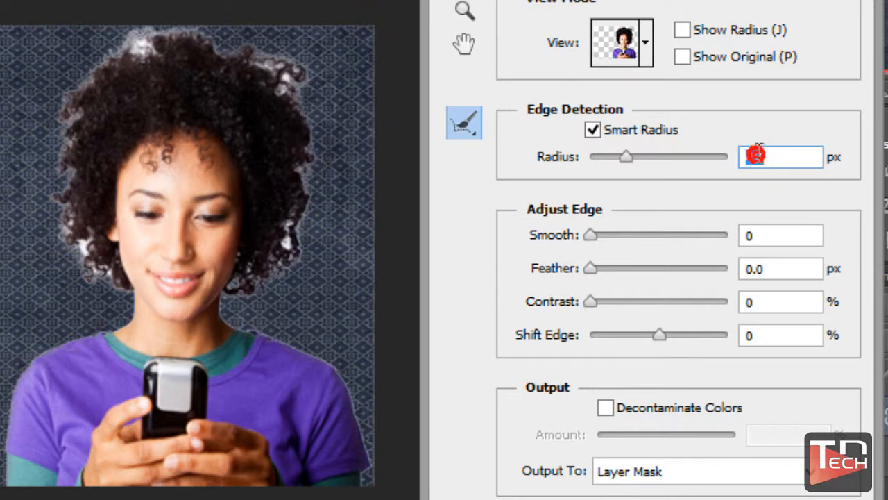
key(Down)
key(Down)
key(Down)
key(Down)
key(Down)
key(Down)
key(Down)
key(Down)
key(Down)
key(Down)
key(Down)
key(Down)
key(Down)
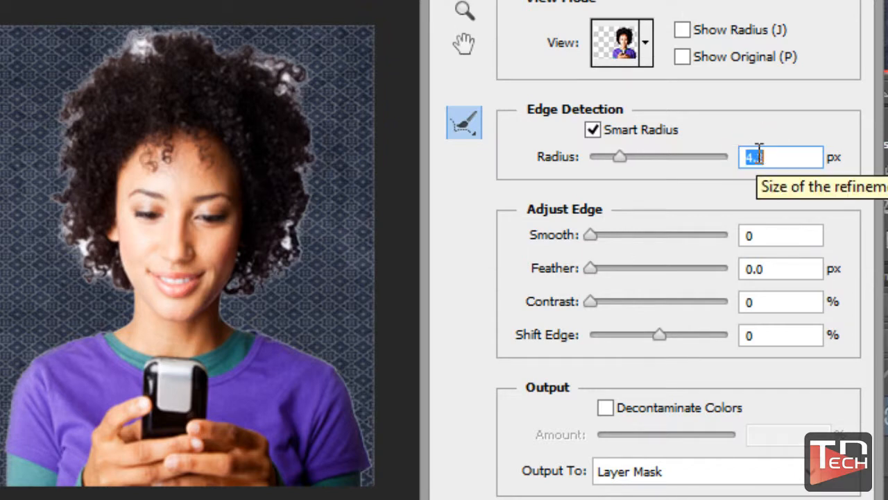
key(Down)
key(Down)
key(Down)
key(Down)
key(Down)
key(Down)
key(Down)
key(Down)
key(Down)
key(Down)
key(Down)
key(Down)
key(Down)
key(Down)
key(Down)
key(Down)
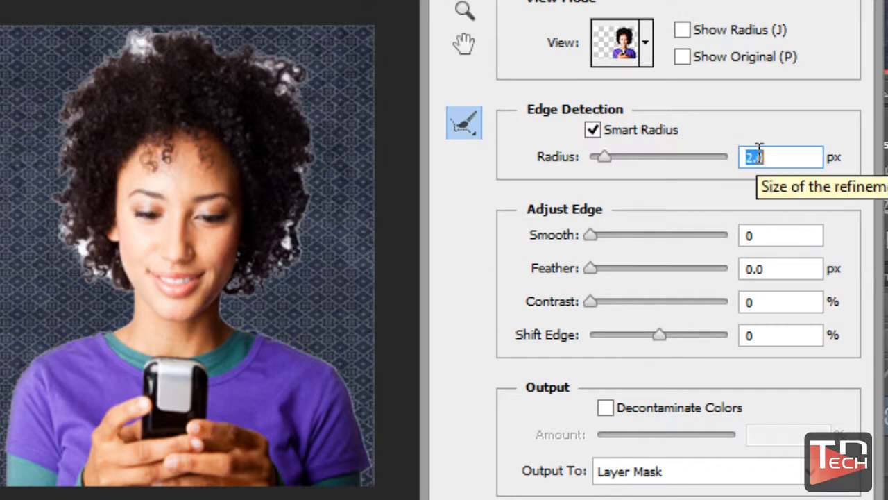
key(Up)
key(Up)
key(Up)
key(Up)
key(Up)
key(Up)
key(Up)
key(Up)
key(Up)
key(Up)
key(Up)
key(Up)
key(Up)
key(Up)
key(Up)
key(Up)
key(Up)
key(Up)
key(Up)
key(Up)
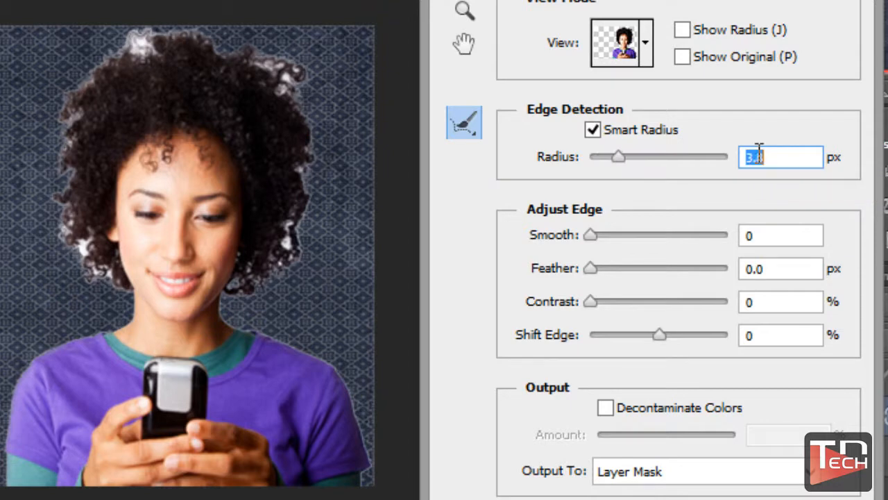
key(Up)
key(Up)
key(Up)
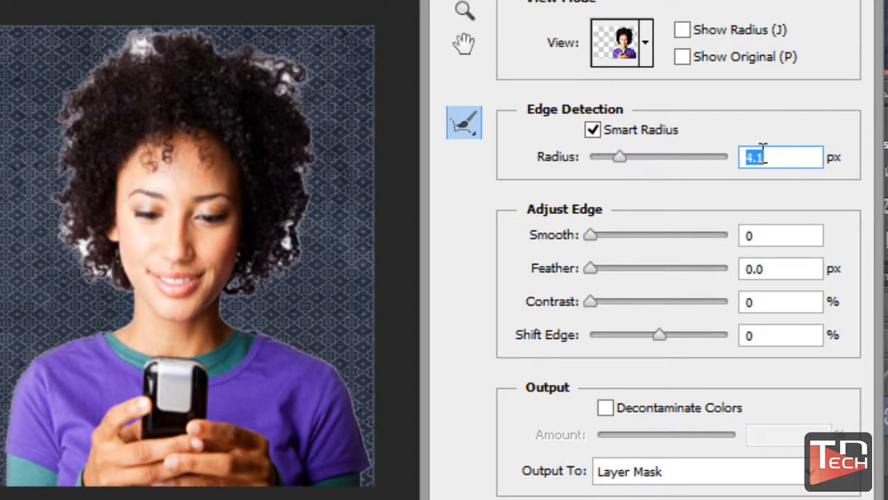
key(Up)
key(Up)
key(Up)
key(Up)
key(Up)
key(Up)
key(Up)
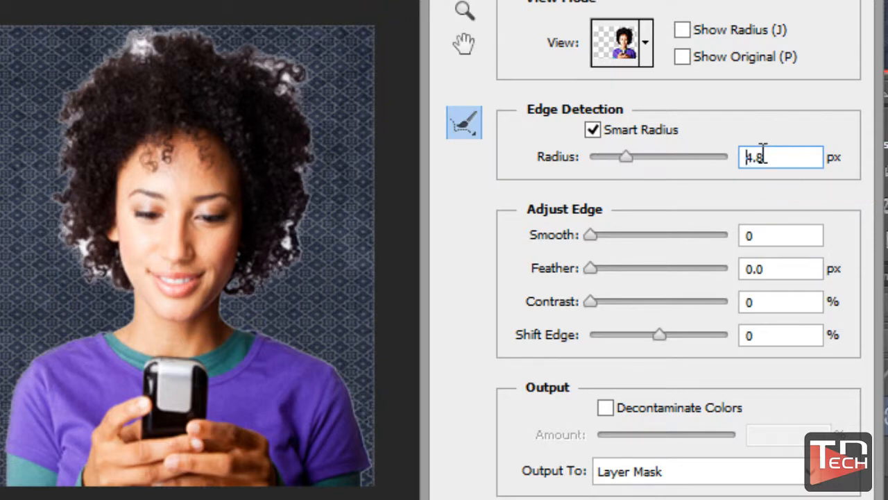
key(Down)
key(Down)
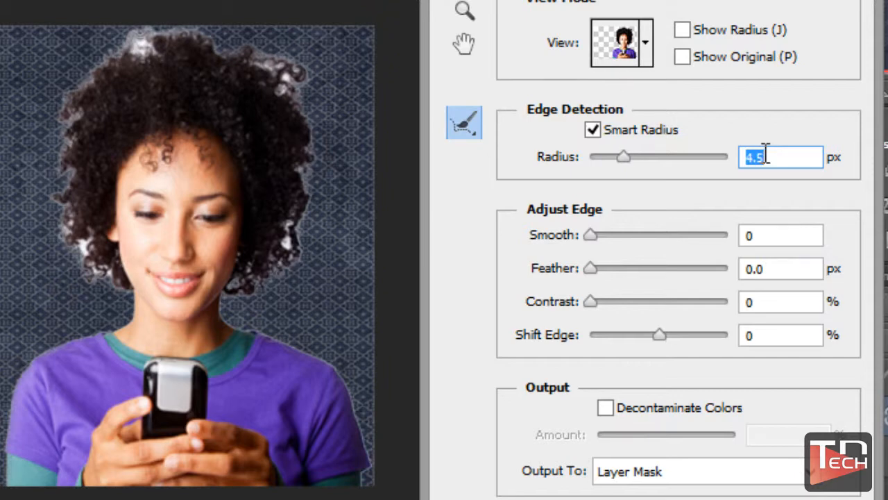
click(630, 203)
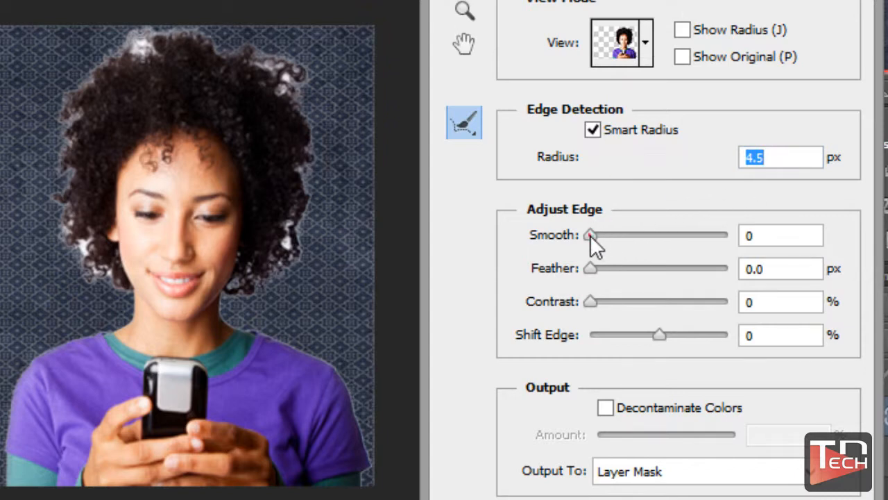
Set the mask edge's Smooth to 7 and Shift Edge to -1%, keeping Feather and Contrast at 0.
drag(590, 235, 608, 238)
mouse_move(609, 233)
mouse_down()
mouse_move(675, 236)
mouse_move(601, 230)
mouse_up()
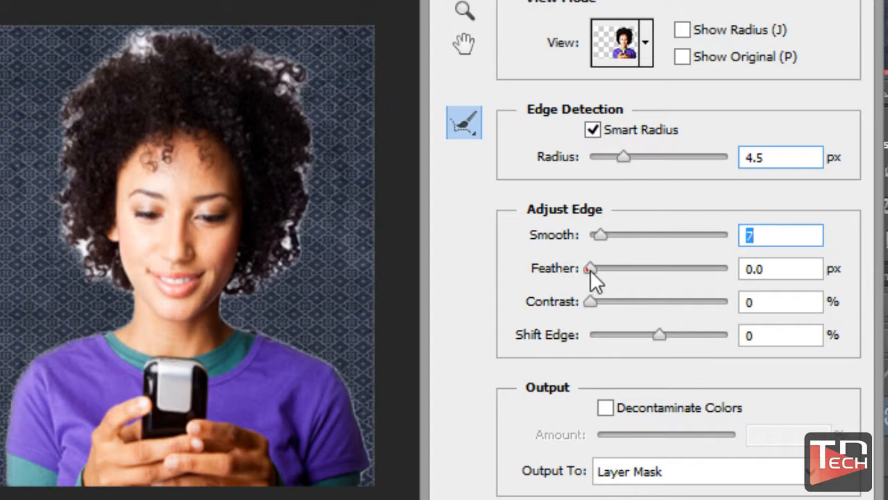
drag(589, 269, 591, 301)
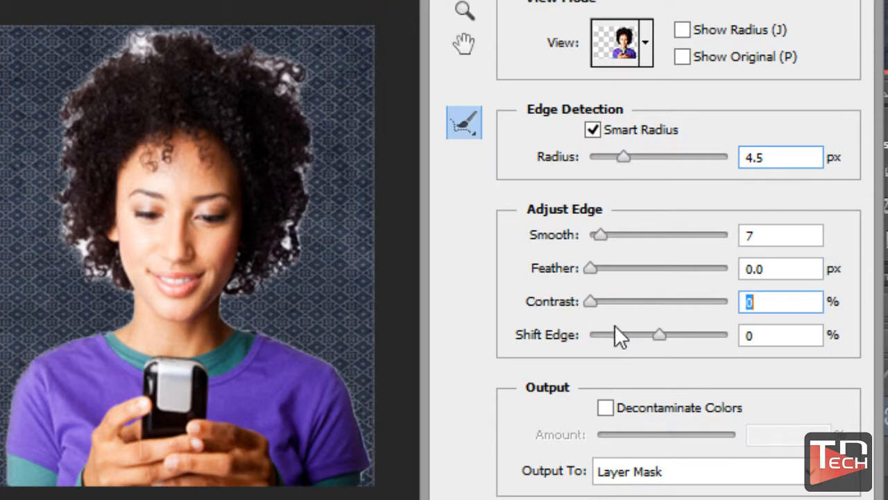
drag(650, 335, 658, 337)
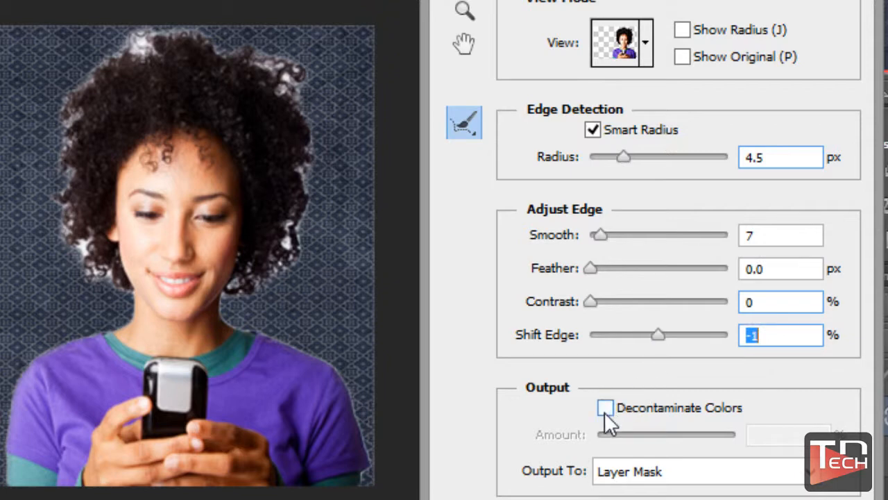
Choose the Refine Radius Tool and switch the mask preview to the Marching Ants view mode.
click(468, 134)
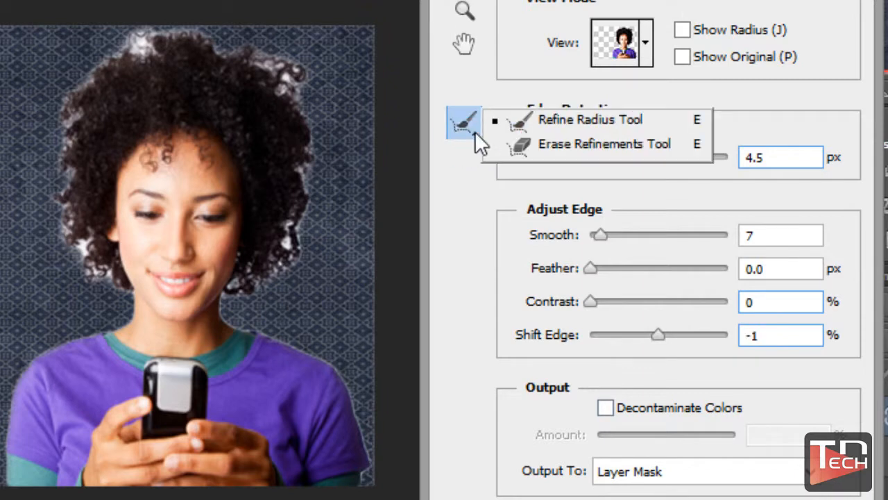
click(470, 266)
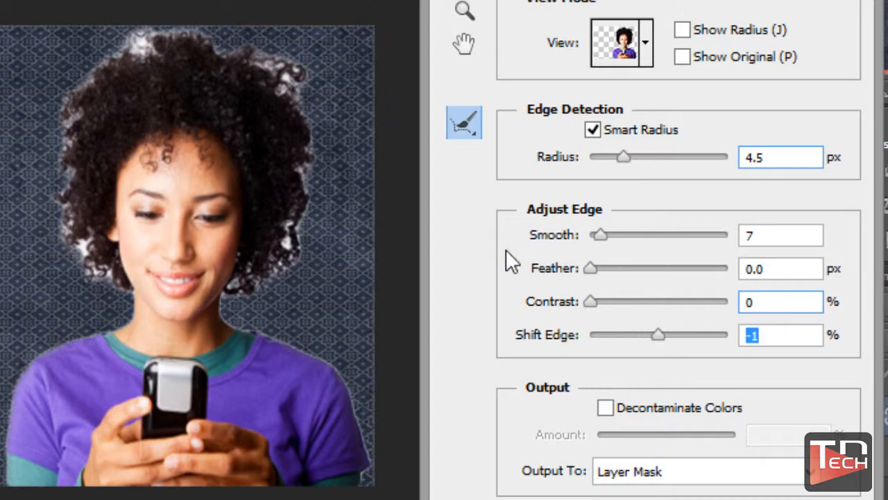
click(460, 133)
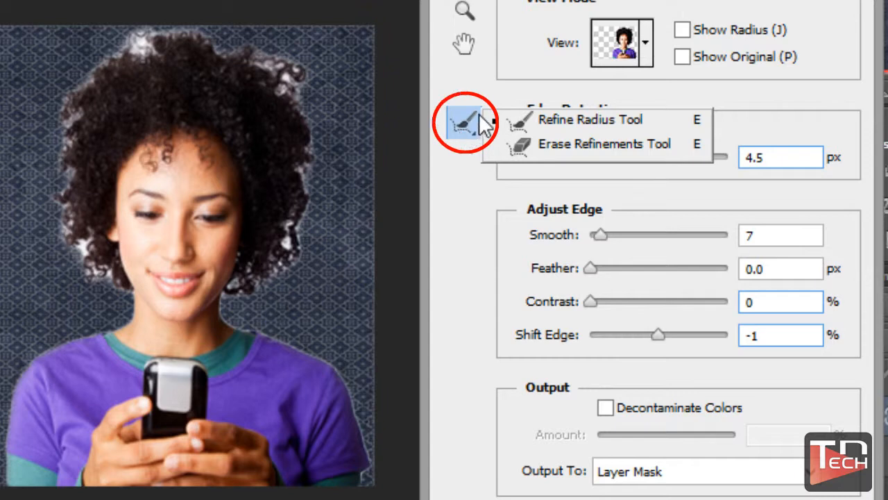
click(626, 119)
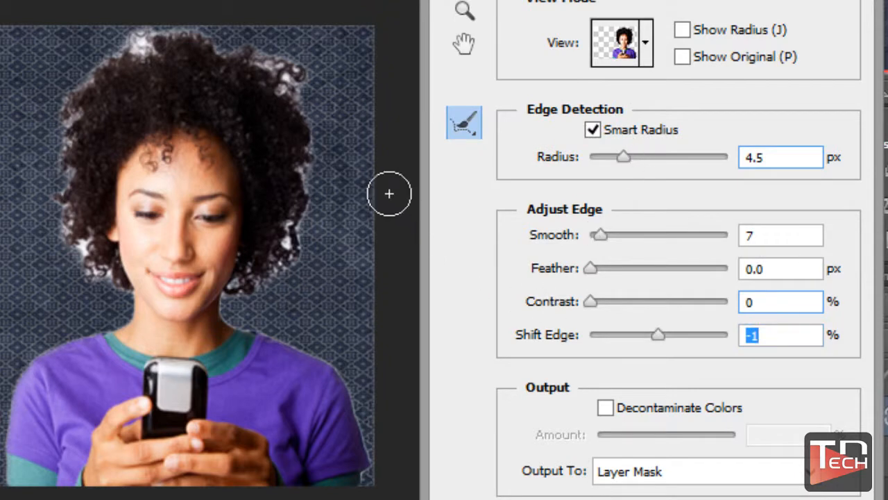
click(646, 47)
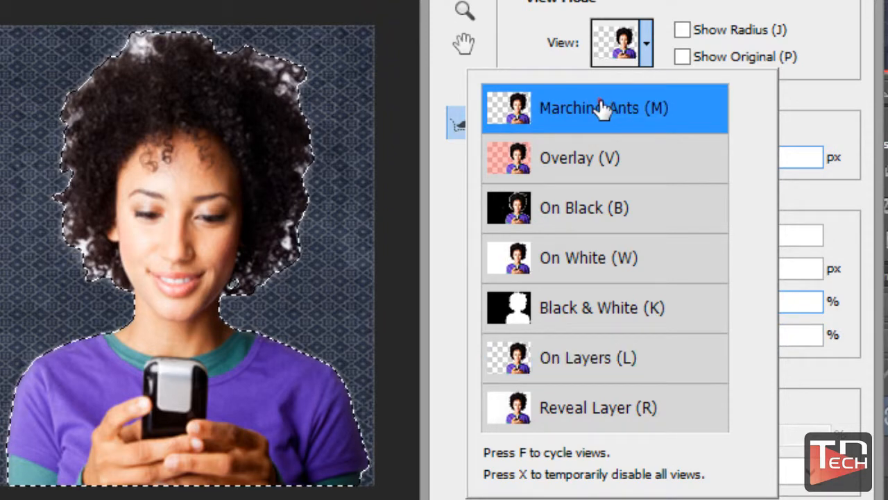
click(600, 104)
click(648, 53)
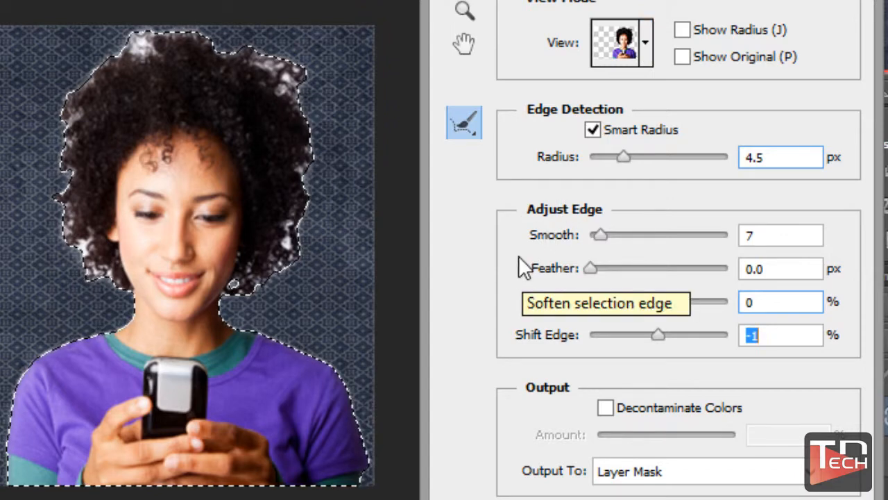
Paint with the Refine Radius Tool around the outer edge of the woman's hair, including the pale patches between the curls.
click(471, 136)
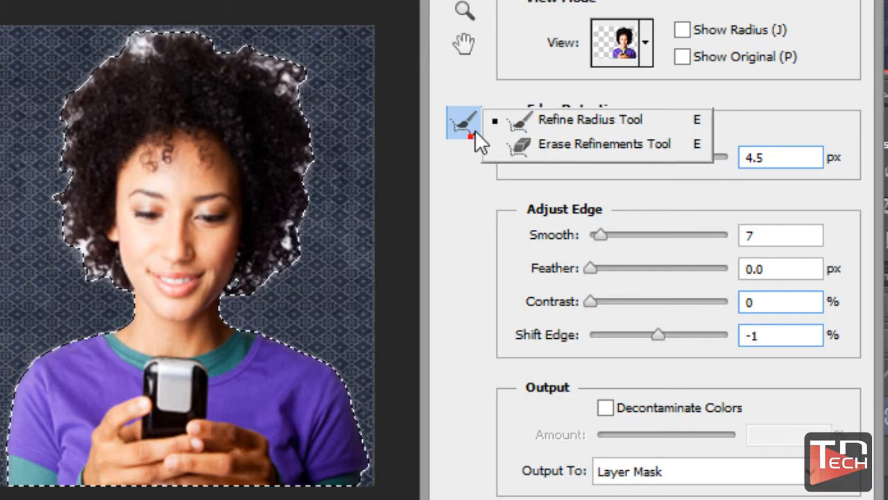
click(629, 122)
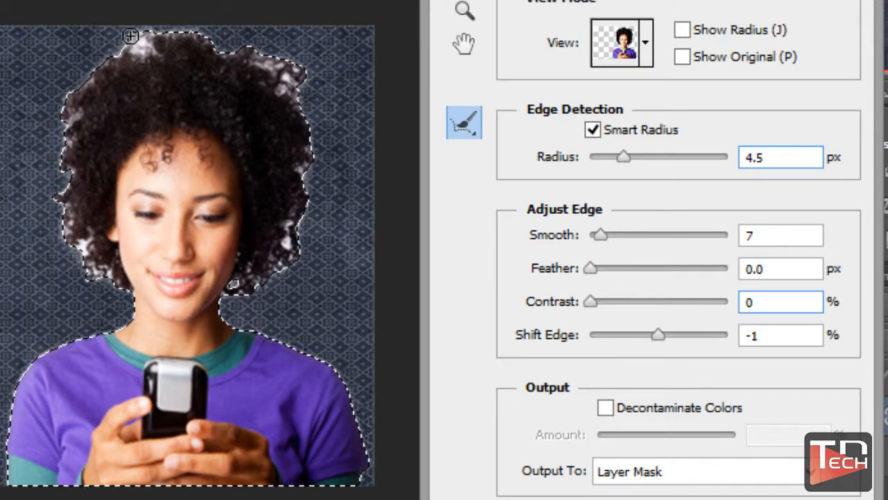
mouse_move(131, 36)
mouse_down()
mouse_move(72, 88)
mouse_move(60, 118)
mouse_move(68, 147)
mouse_move(59, 166)
mouse_move(69, 183)
mouse_move(58, 215)
mouse_move(87, 278)
mouse_move(127, 289)
mouse_move(105, 291)
mouse_move(61, 236)
mouse_move(65, 99)
mouse_move(105, 55)
mouse_move(143, 32)
mouse_move(202, 33)
mouse_move(230, 54)
mouse_move(258, 49)
mouse_move(297, 68)
mouse_move(314, 136)
mouse_move(299, 233)
mouse_move(287, 263)
mouse_move(228, 297)
mouse_up()
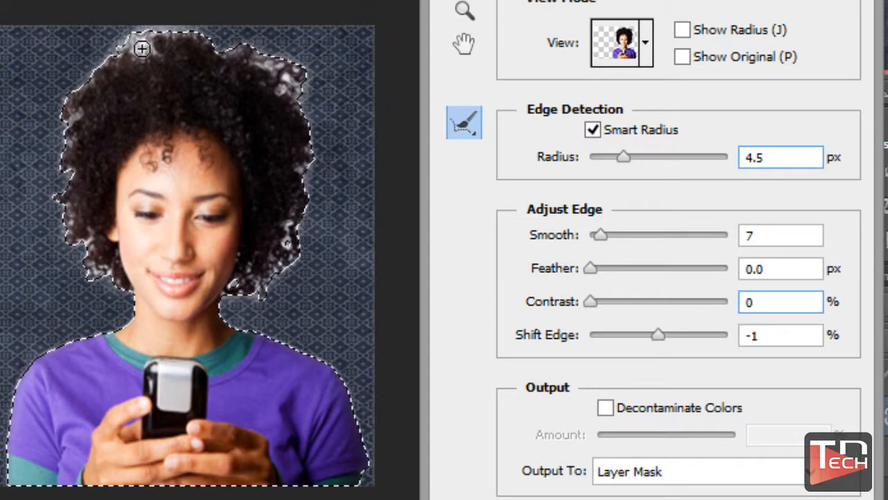
drag(142, 41, 152, 48)
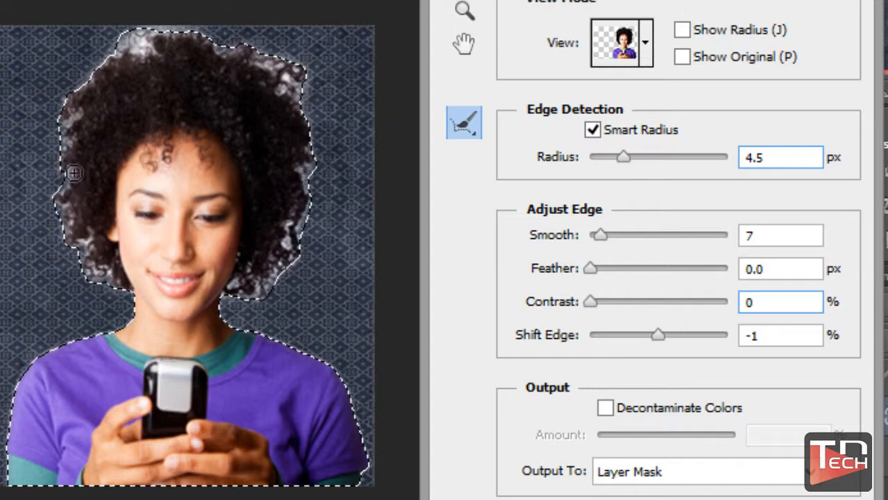
drag(71, 131, 89, 90)
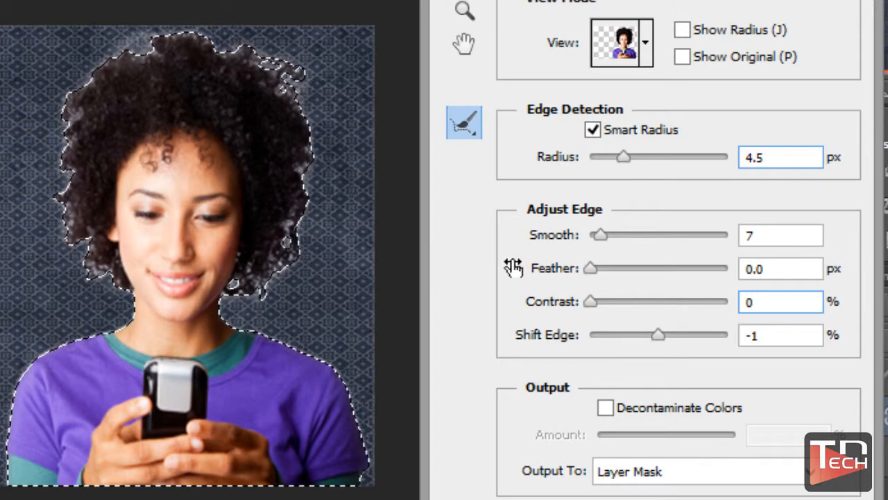
Switch the mask preview back to the On Layers view mode.
click(645, 43)
click(460, 124)
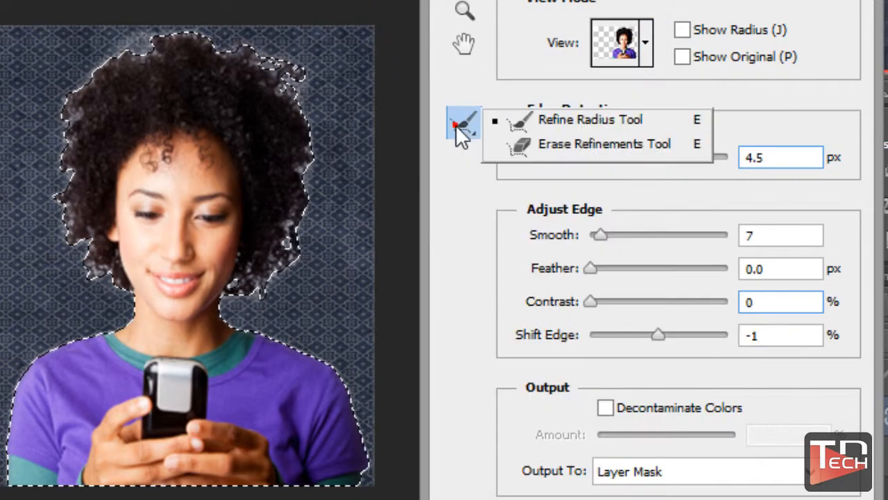
click(534, 70)
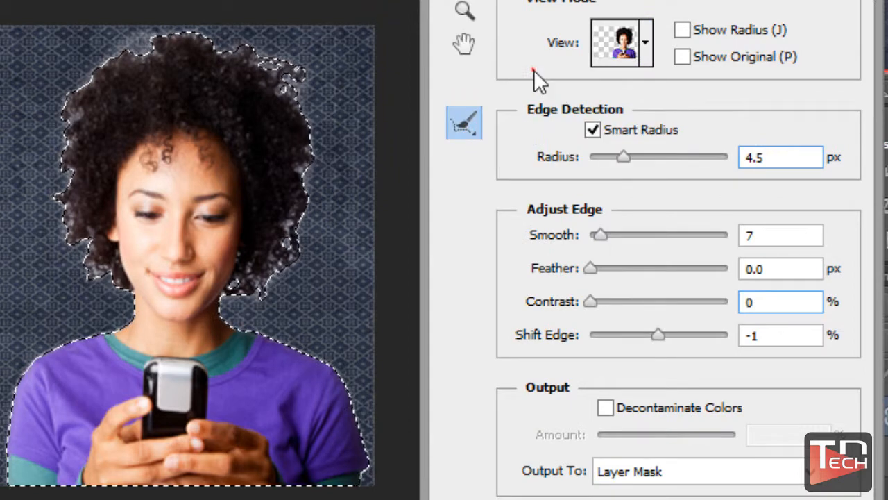
click(647, 56)
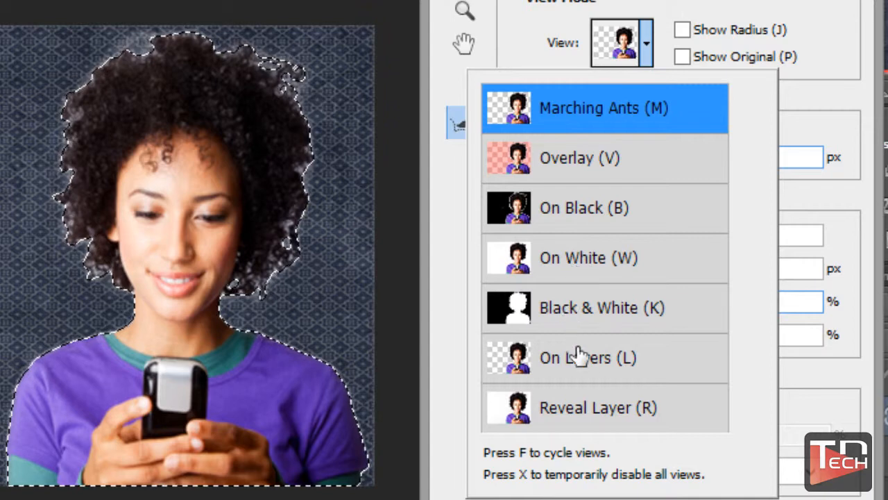
click(591, 374)
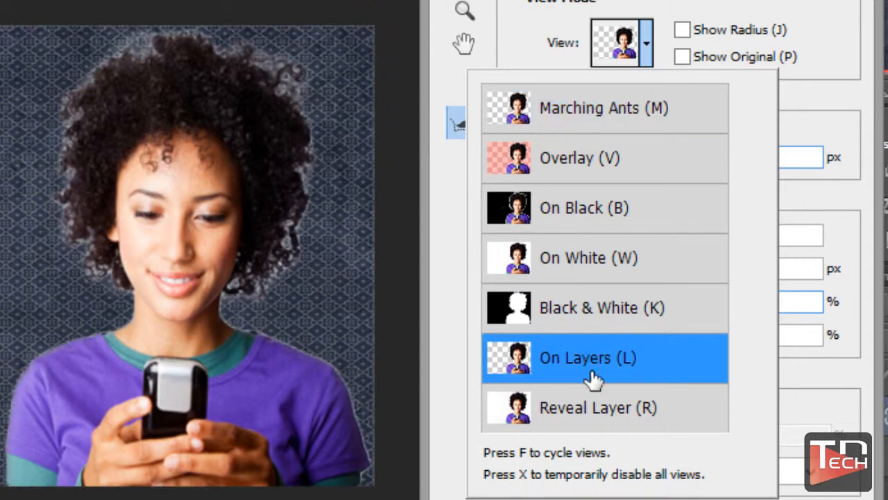
click(723, 14)
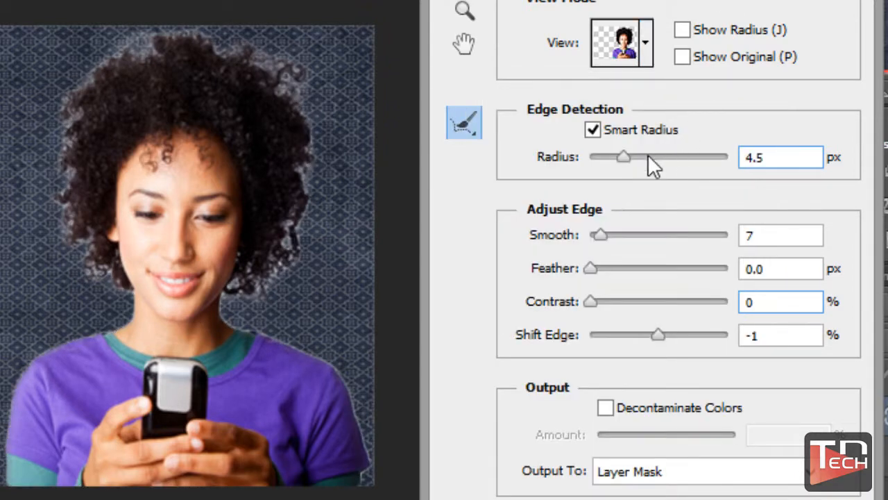
Set Smooth to 2, turn on Decontaminate Colors at 91%, and apply the refinement as a new layer with layer mask.
mouse_move(601, 237)
mouse_down()
mouse_move(620, 239)
mouse_move(592, 234)
mouse_up()
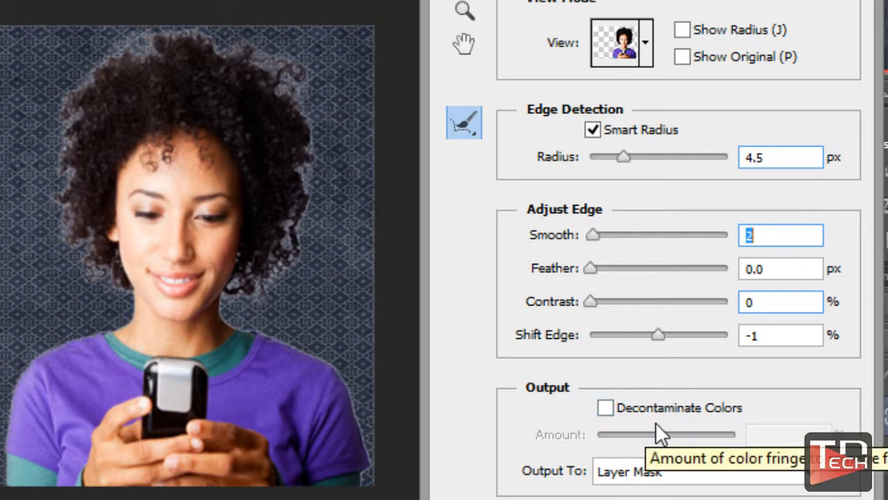
click(605, 409)
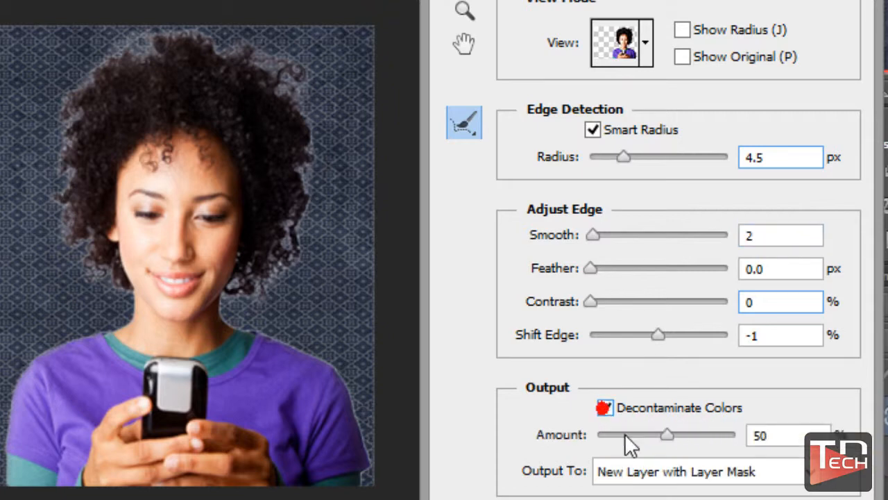
drag(665, 433, 723, 436)
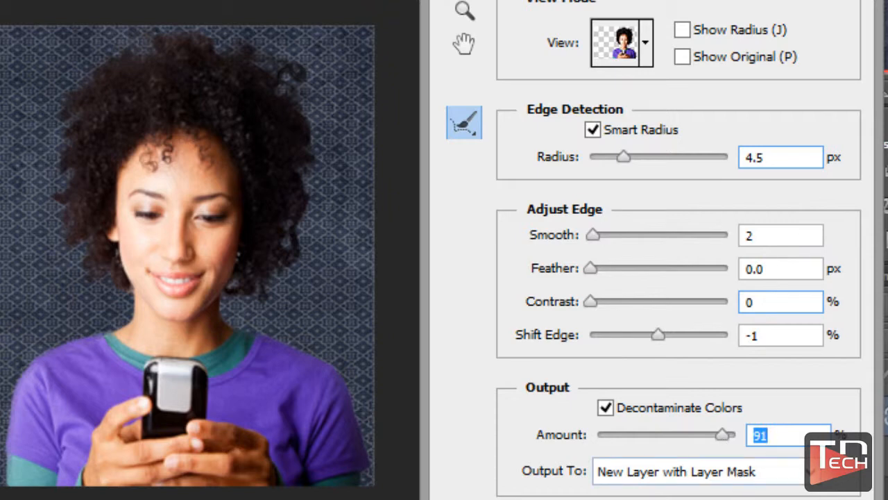
key(Return)
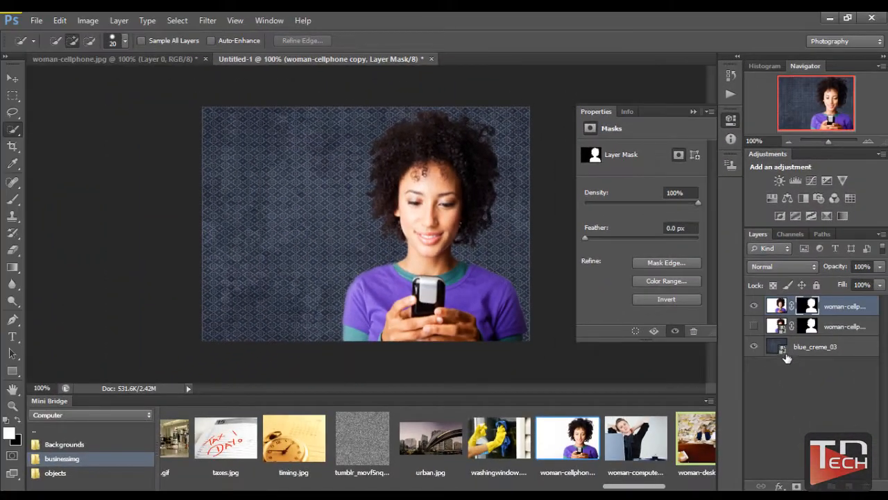
Collapse the mask properties and duplicate the blue_creme_03 background layer.
click(693, 112)
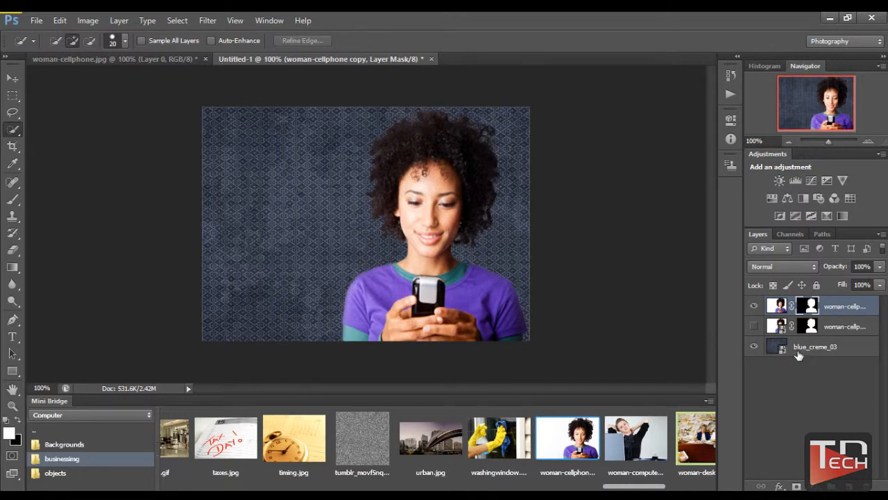
click(798, 351)
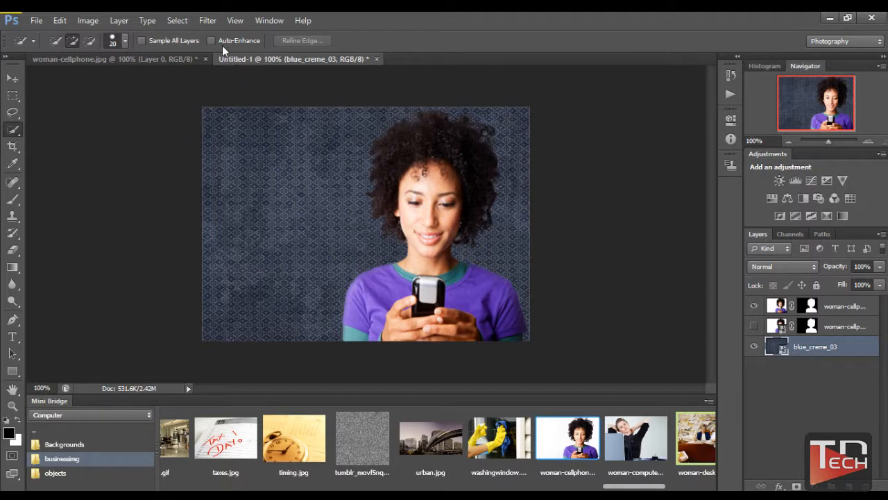
click(206, 21)
click(203, 23)
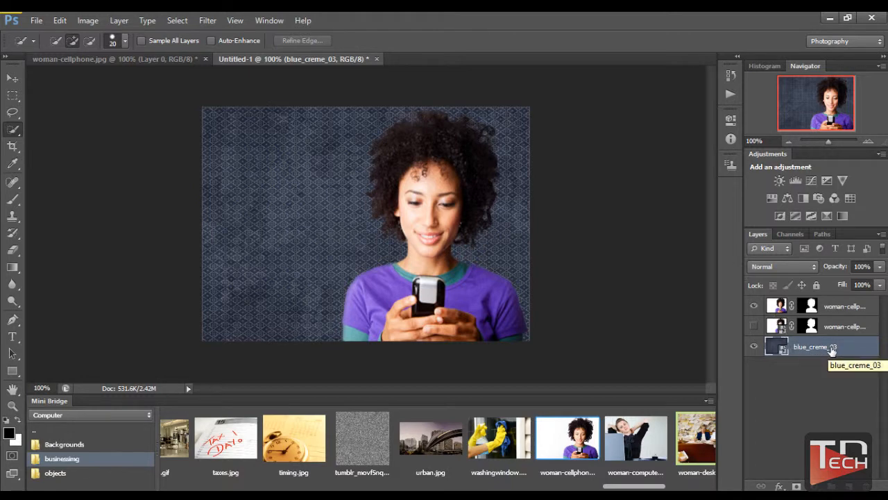
drag(833, 350, 848, 486)
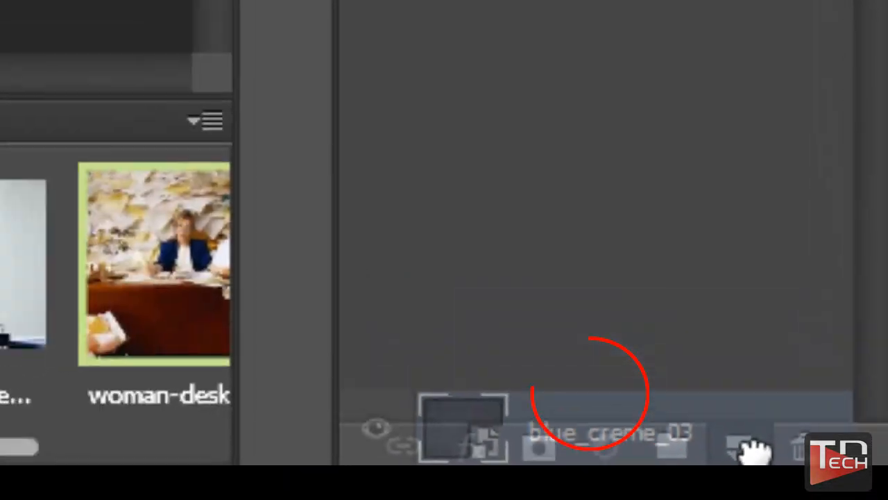
Finish duplicating the blue_creme_03 background layer and apply the Average blur filter to the copy.
drag(755, 451, 755, 451)
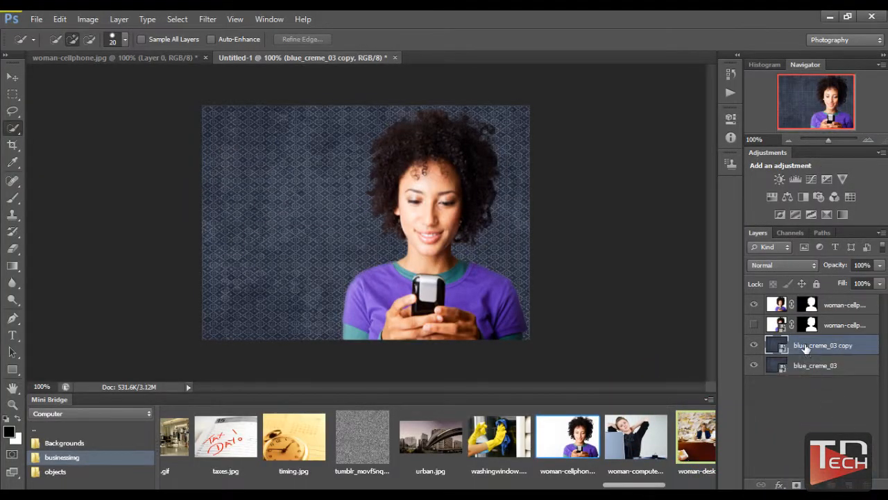
click(208, 19)
mouse_move(240, 153)
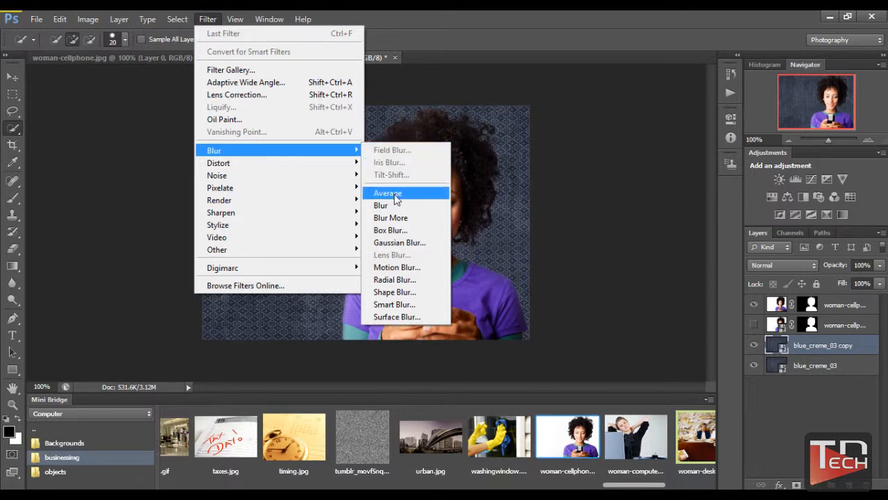
click(393, 196)
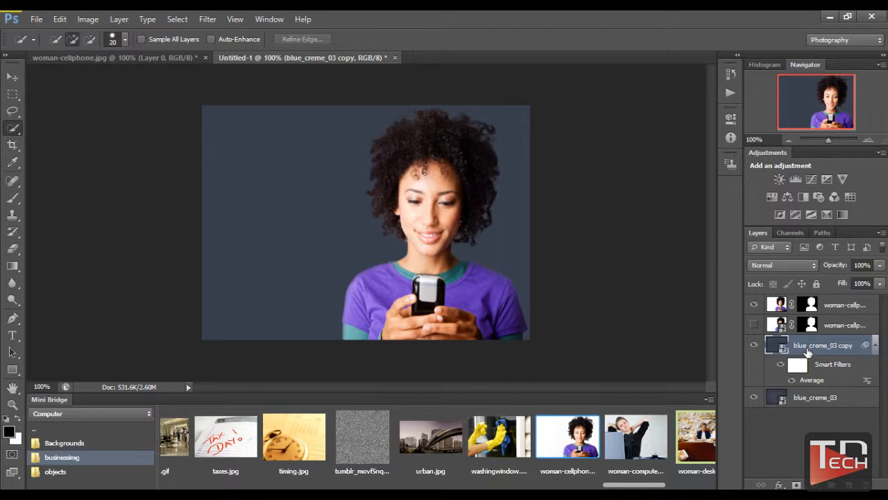
Move the averaged blue_creme_03 copy above both woman-cellphone layers and lower its opacity to 12%.
drag(807, 351, 813, 303)
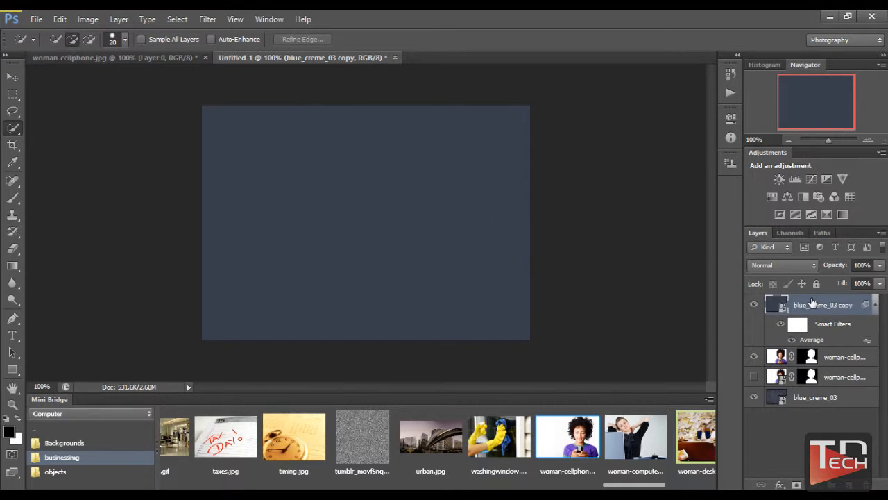
click(879, 265)
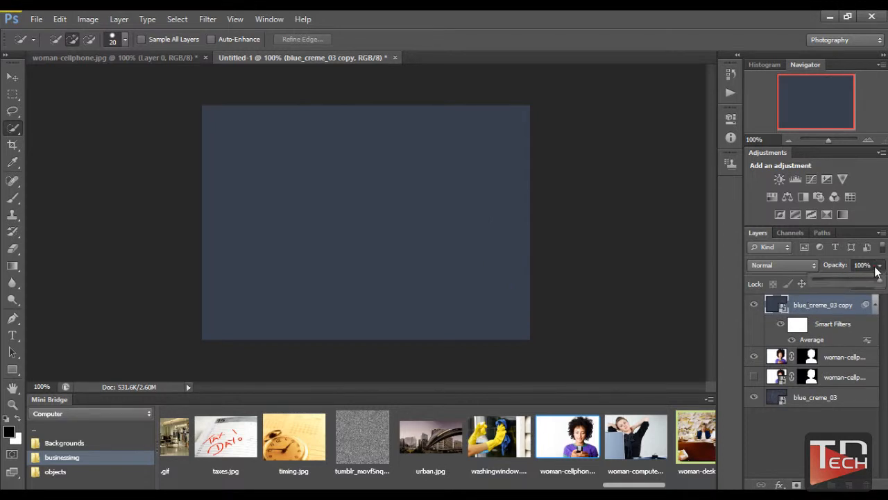
drag(880, 283, 832, 280)
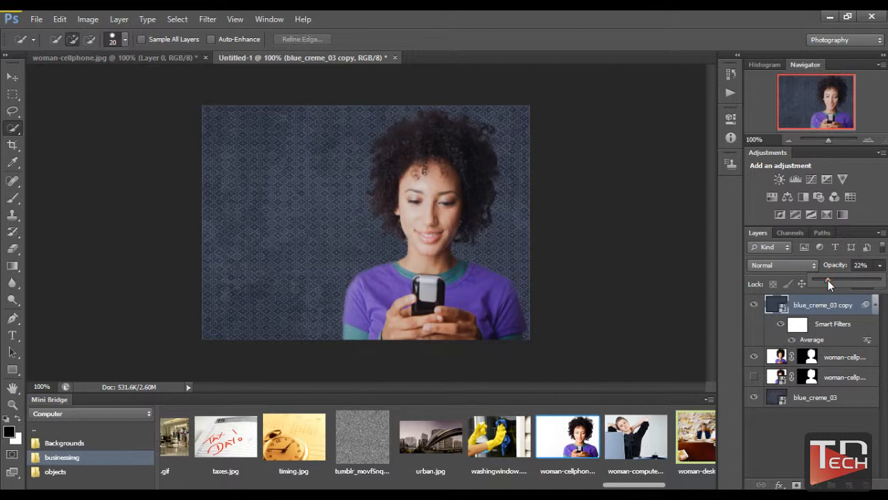
drag(828, 280, 823, 281)
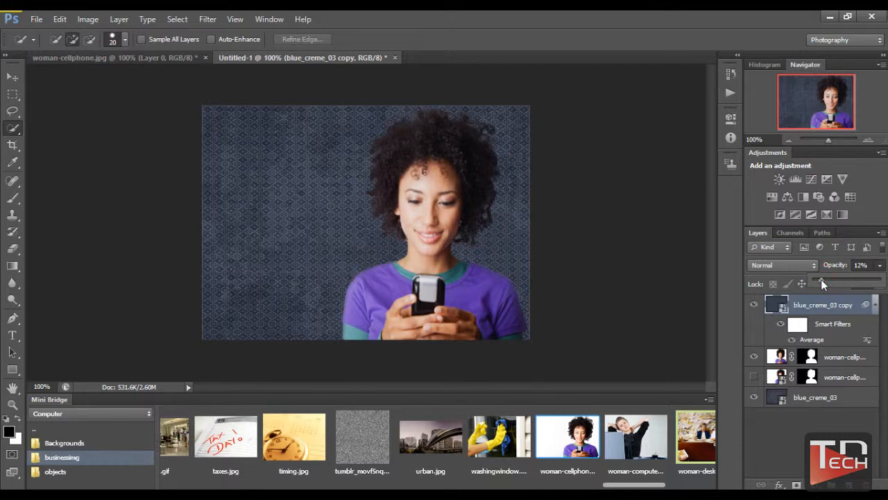
drag(821, 280, 823, 285)
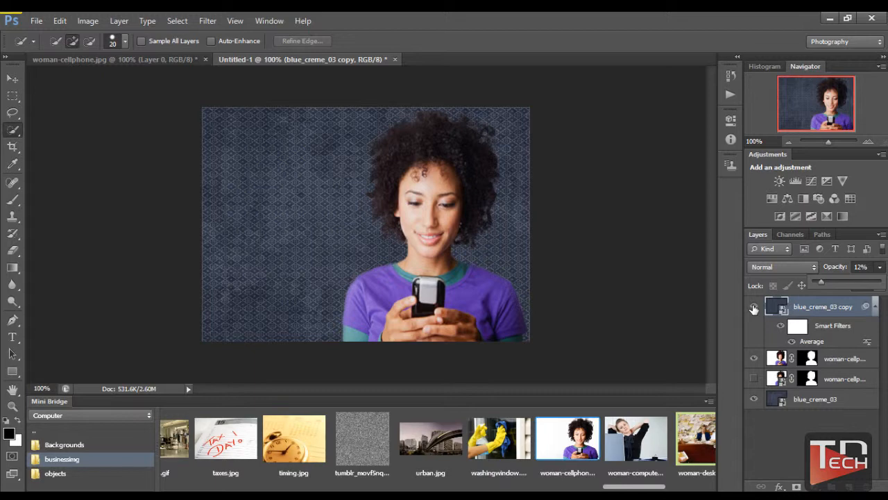
Compare the composite with and without the averaged color overlay, and briefly hide and show the woman's masked layer.
click(754, 308)
click(754, 308)
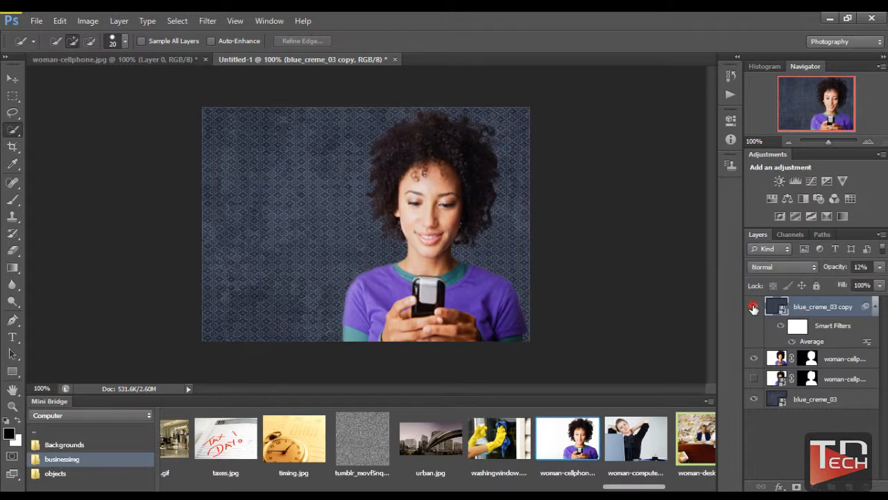
click(754, 307)
click(754, 308)
click(753, 360)
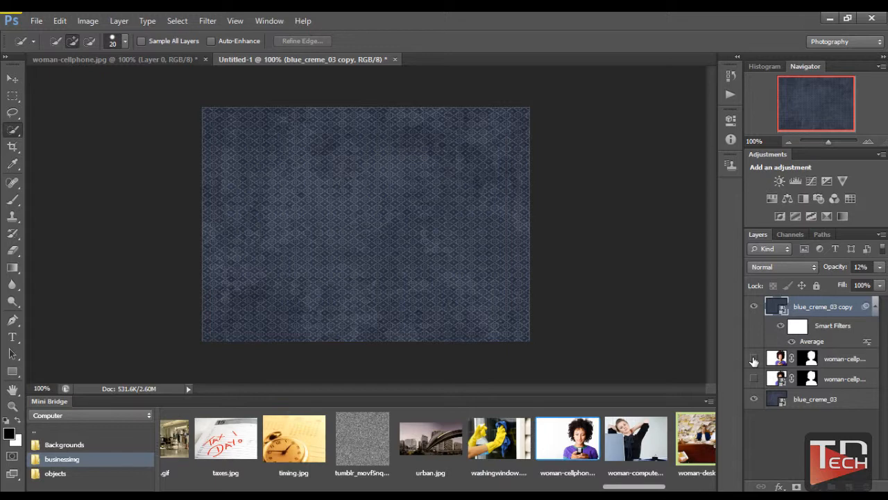
click(753, 359)
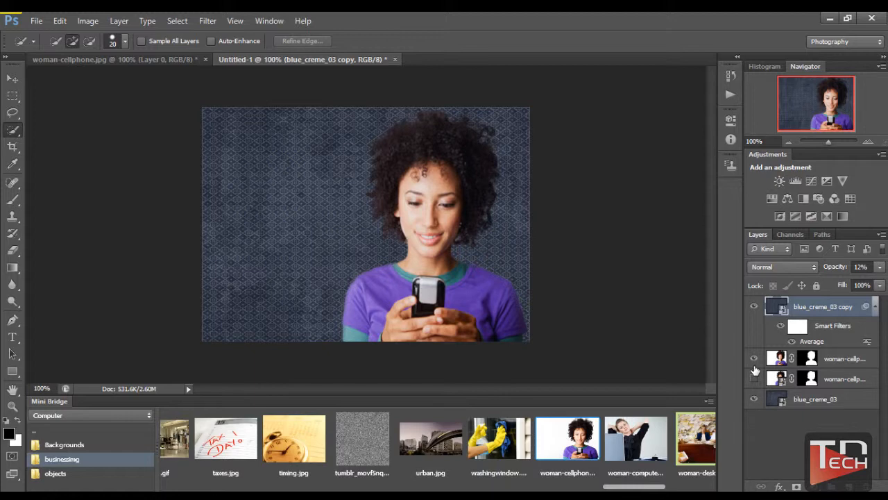
click(755, 308)
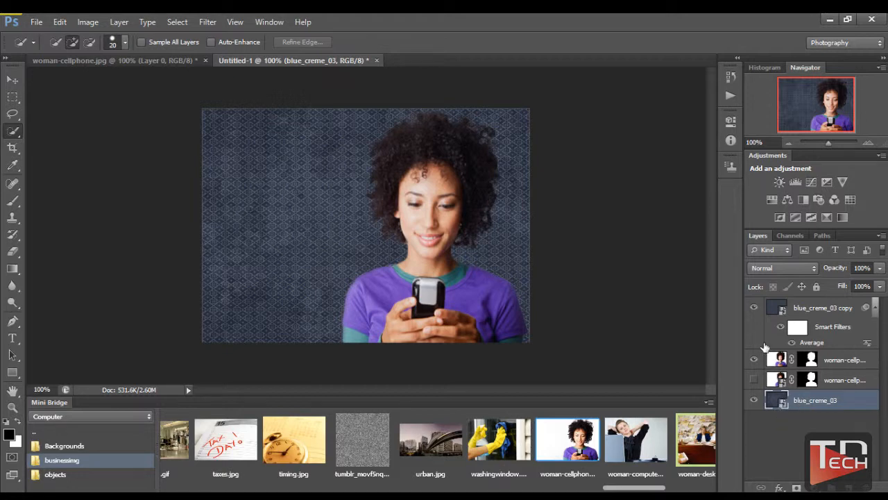
click(754, 308)
click(755, 309)
click(754, 309)
click(755, 310)
click(755, 310)
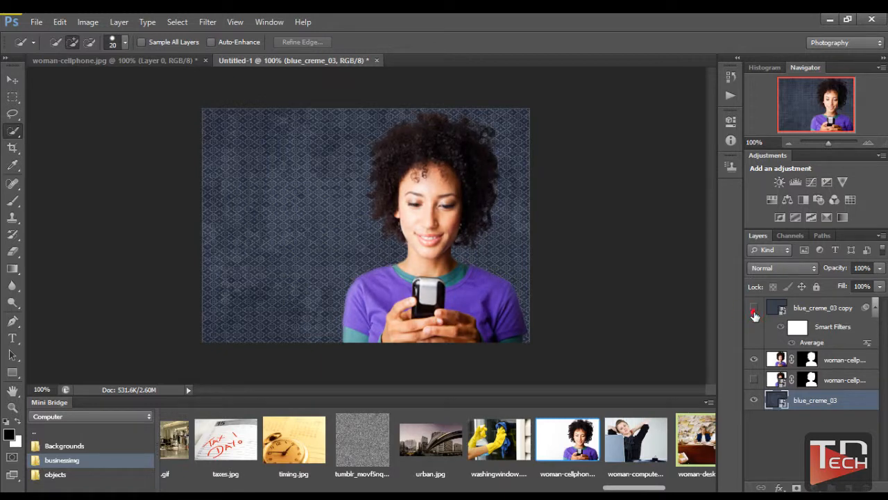
click(754, 309)
click(754, 310)
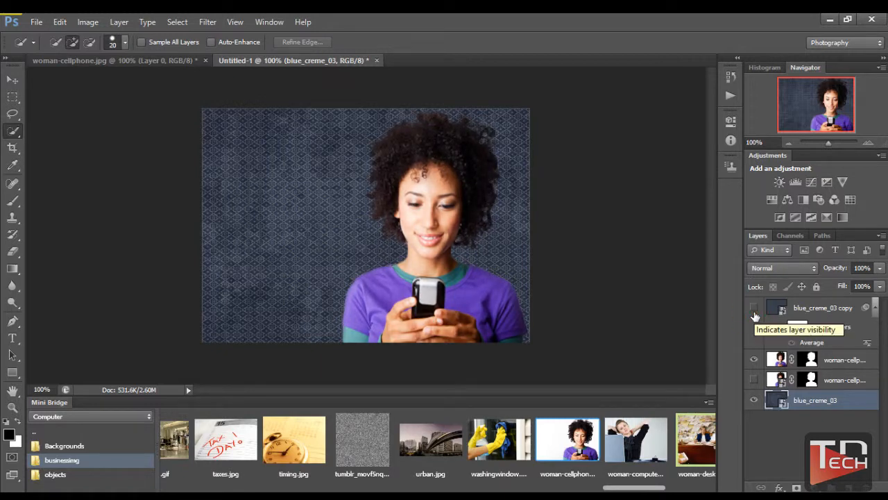
click(755, 314)
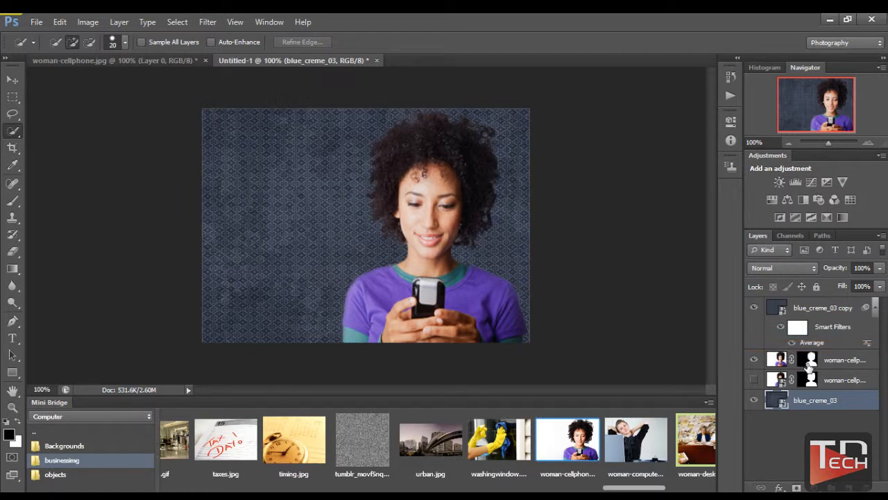
Clip the averaged blue_creme_03 copy to the woman's masked layer below it and check the effect by toggling its visibility.
click(809, 363)
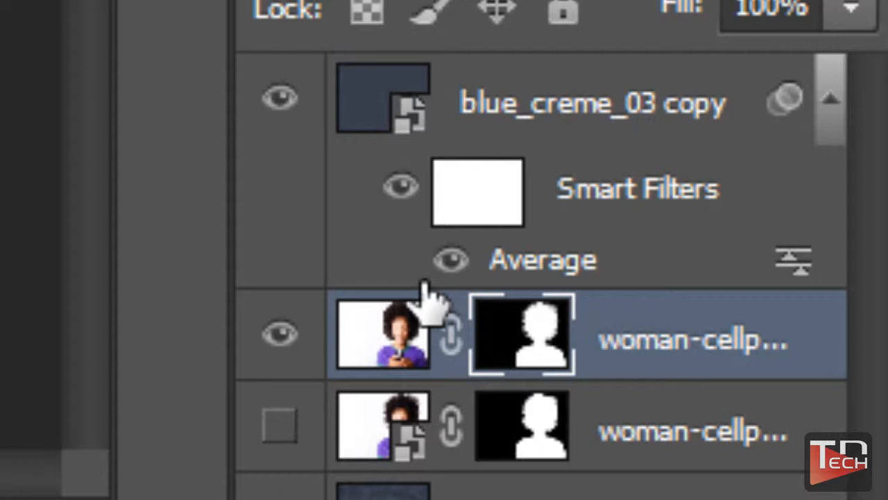
drag(424, 283, 406, 281)
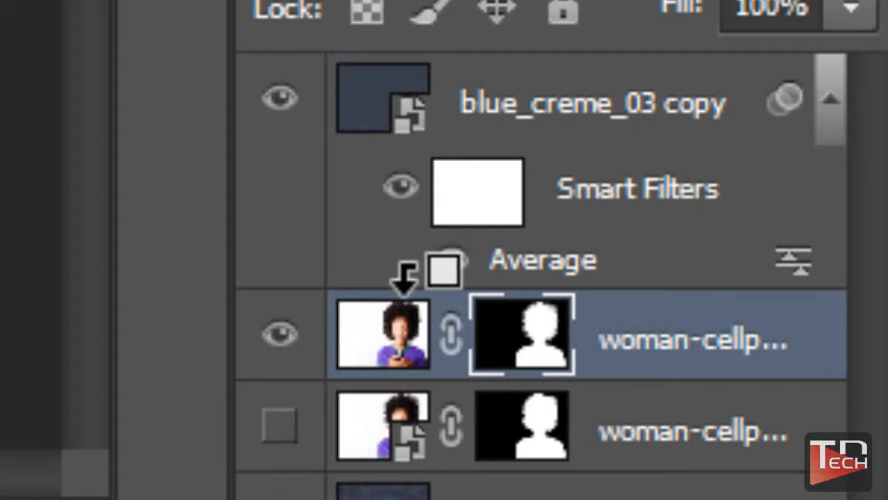
drag(406, 279, 410, 279)
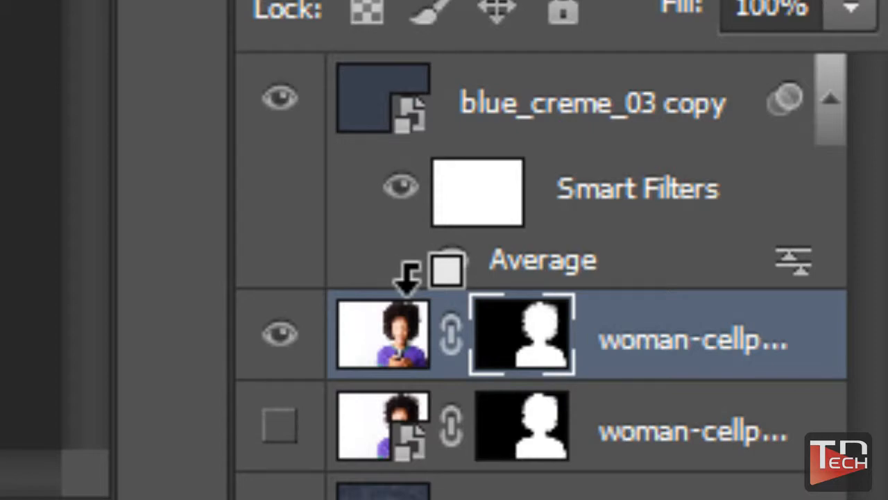
drag(410, 280, 413, 302)
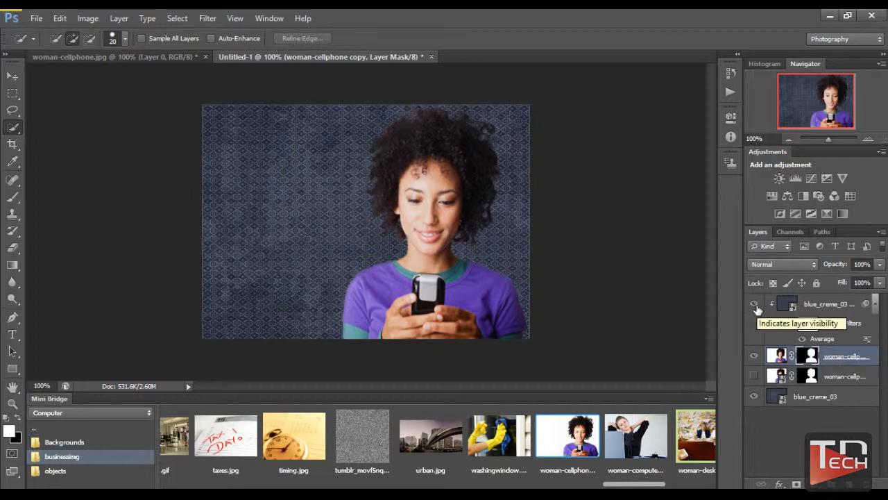
click(754, 305)
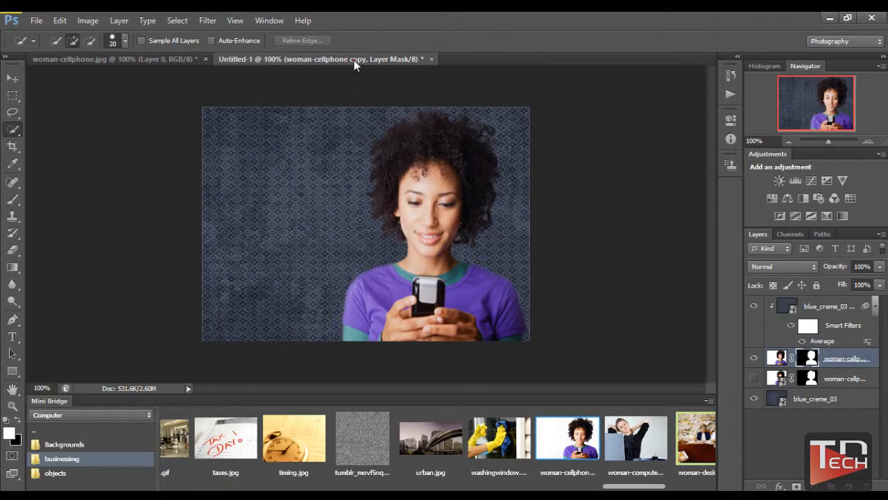
Compare the hair edges and color blending of the earlier woman-cellphone.jpg cutout with the Untitled-1 composite, switching between both documents.
click(162, 60)
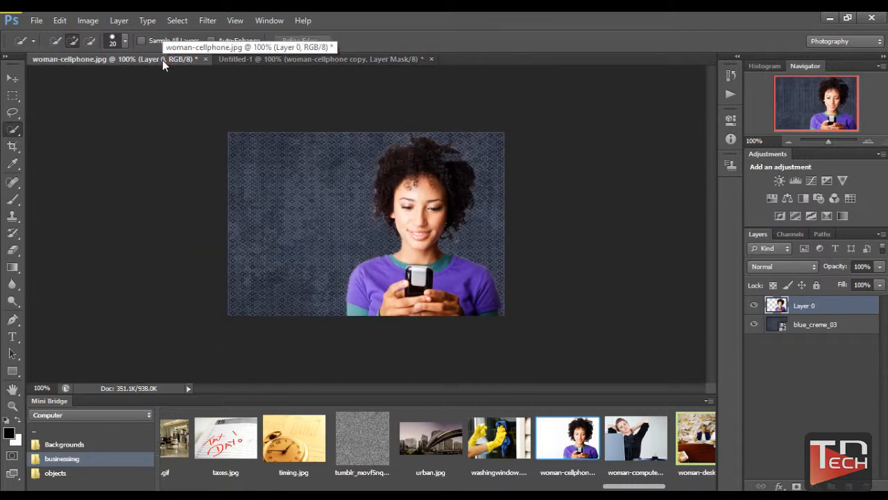
click(868, 142)
click(790, 140)
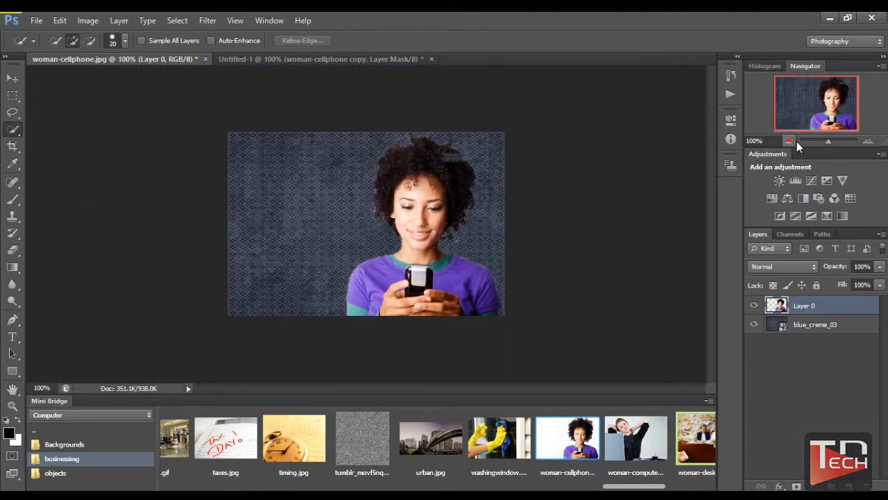
drag(829, 143, 831, 143)
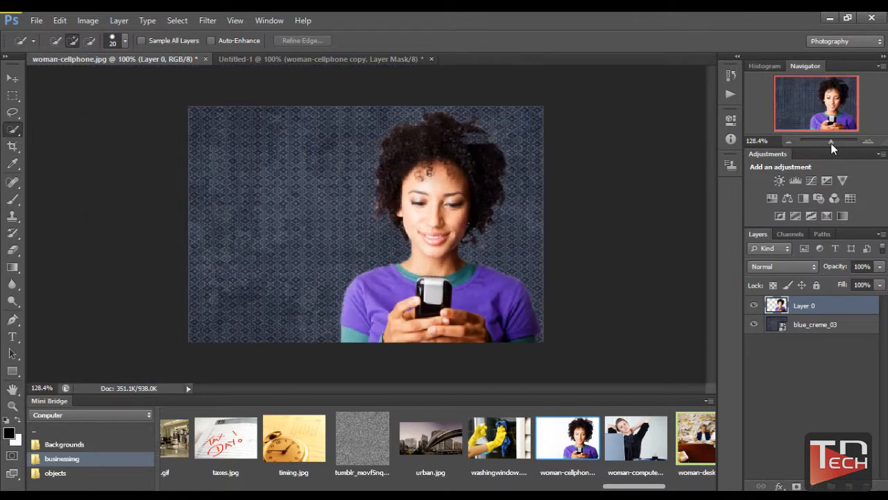
click(333, 61)
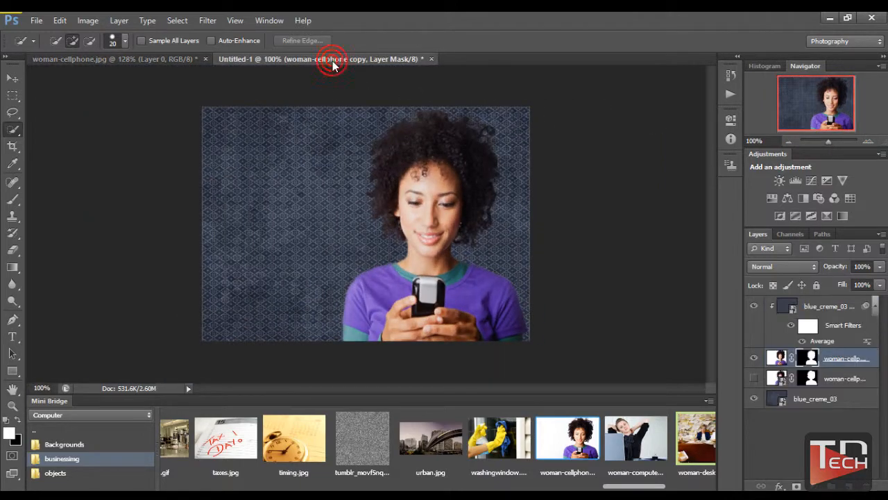
click(166, 59)
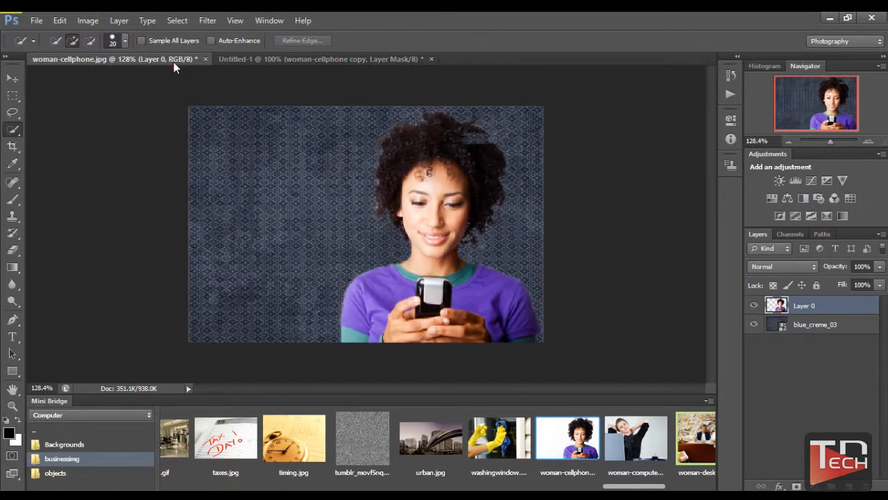
click(792, 143)
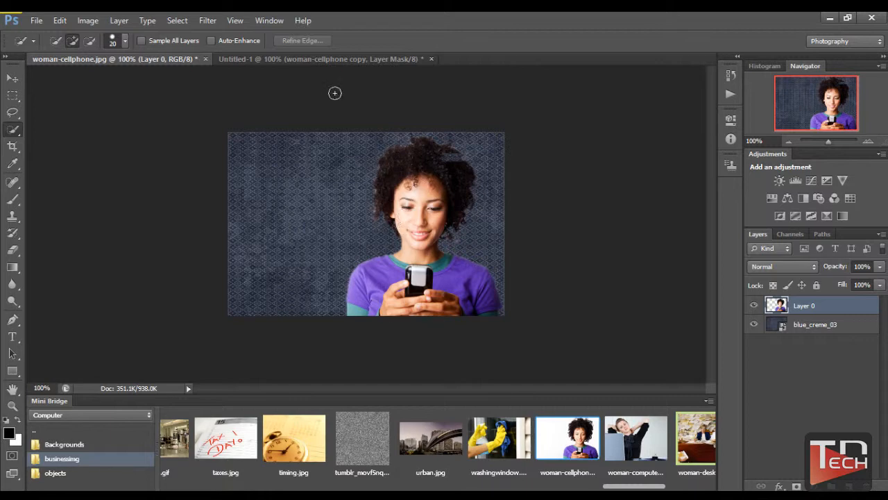
click(326, 65)
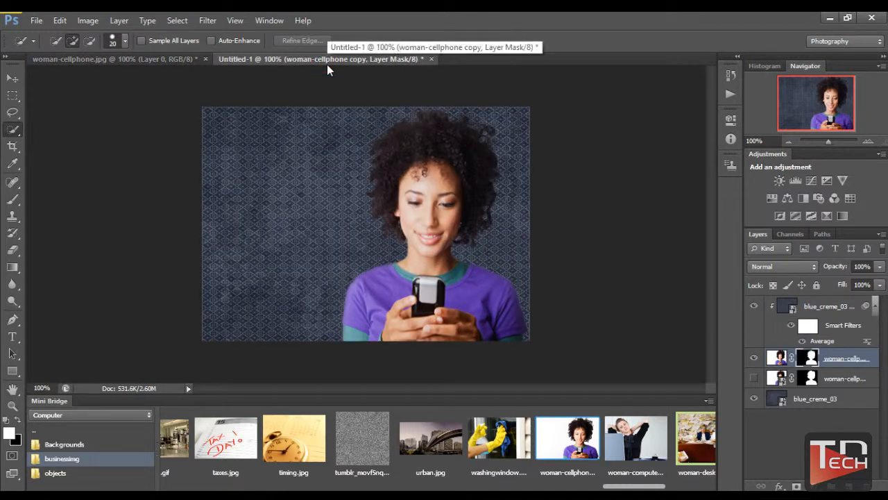
click(173, 57)
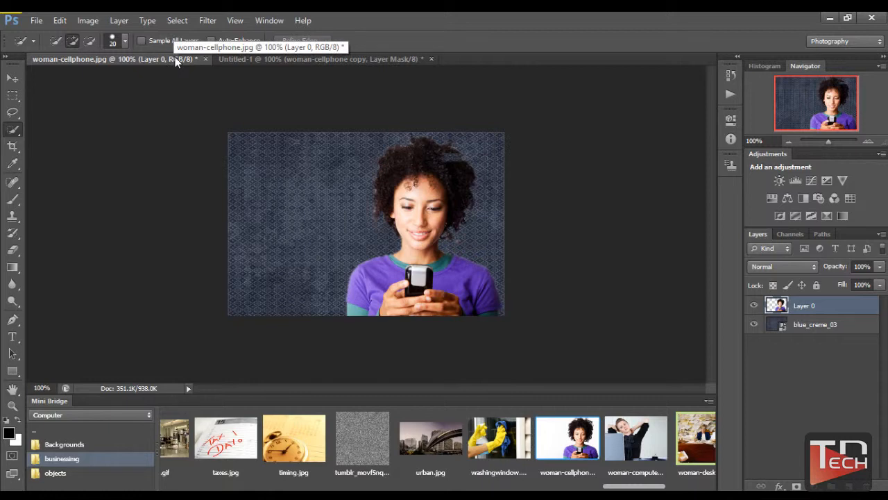
click(237, 58)
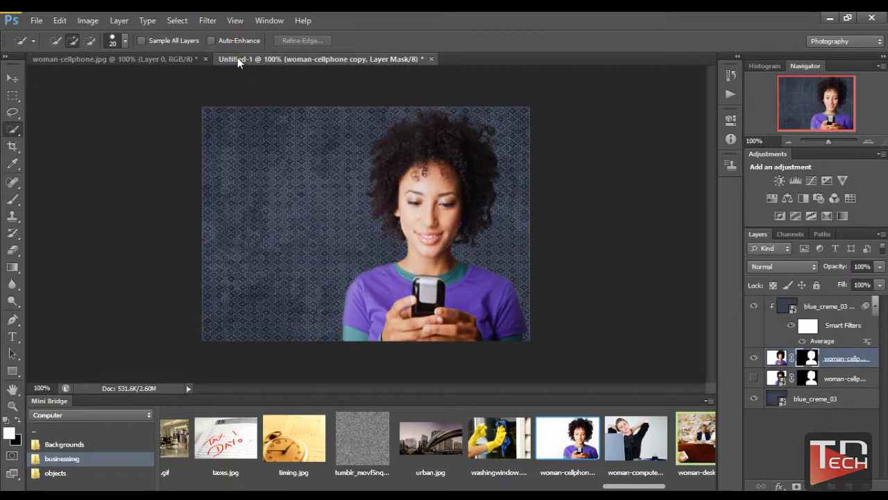